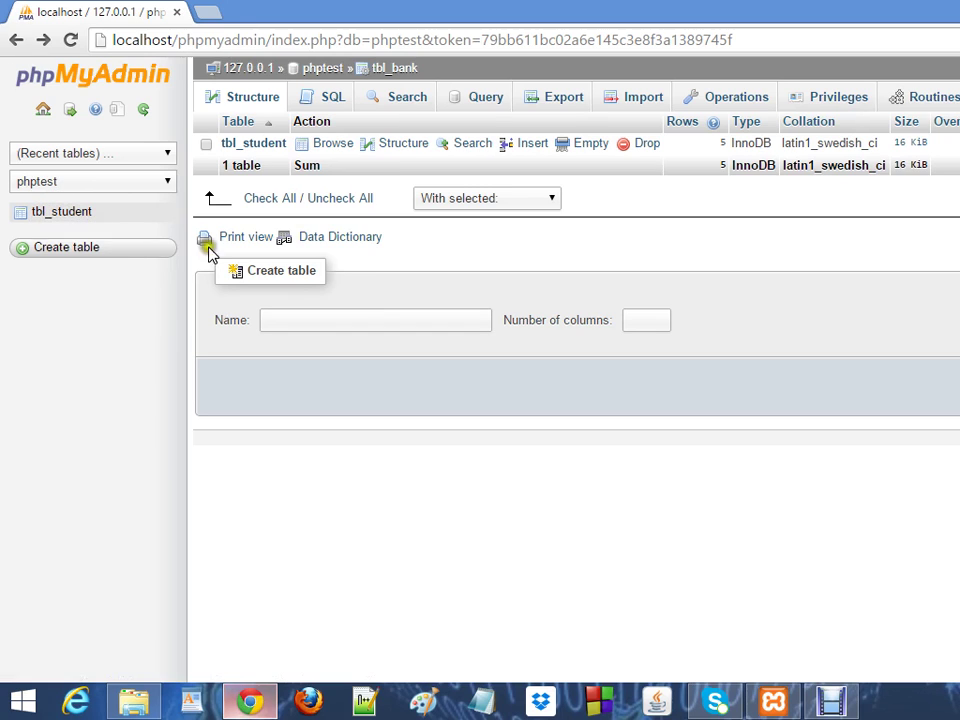
Start creating a new table named tbl_bank with 4 columns in the phptest database
{"action": "left_click", "coordinate": [313, 328]}
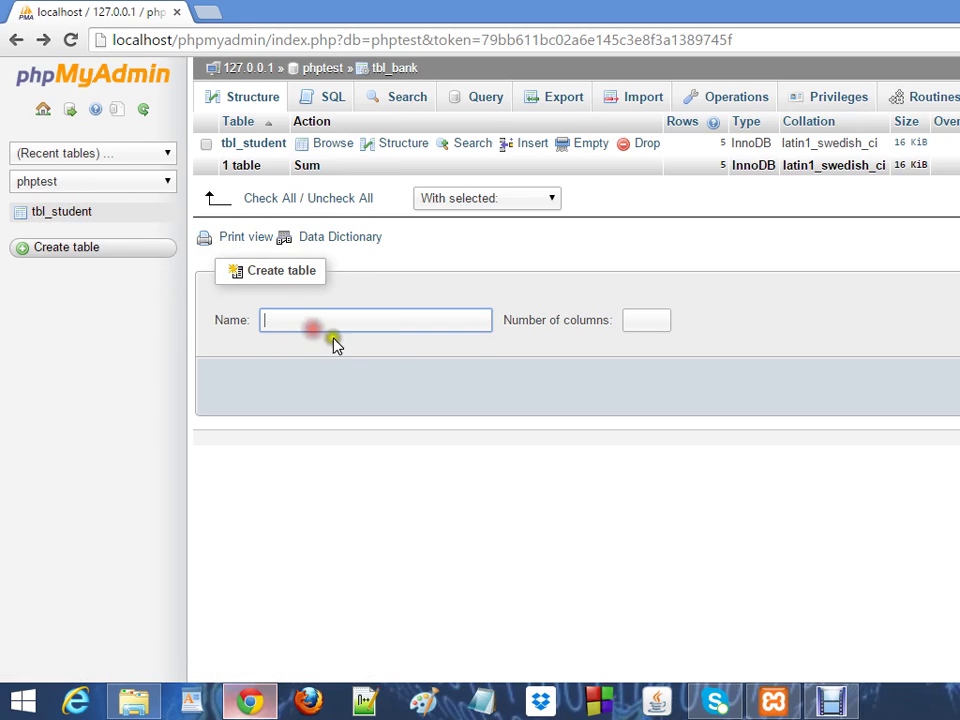
{"action": "type", "text": "tbl_bank"}
{"action": "left_click", "coordinate": [634, 319]}
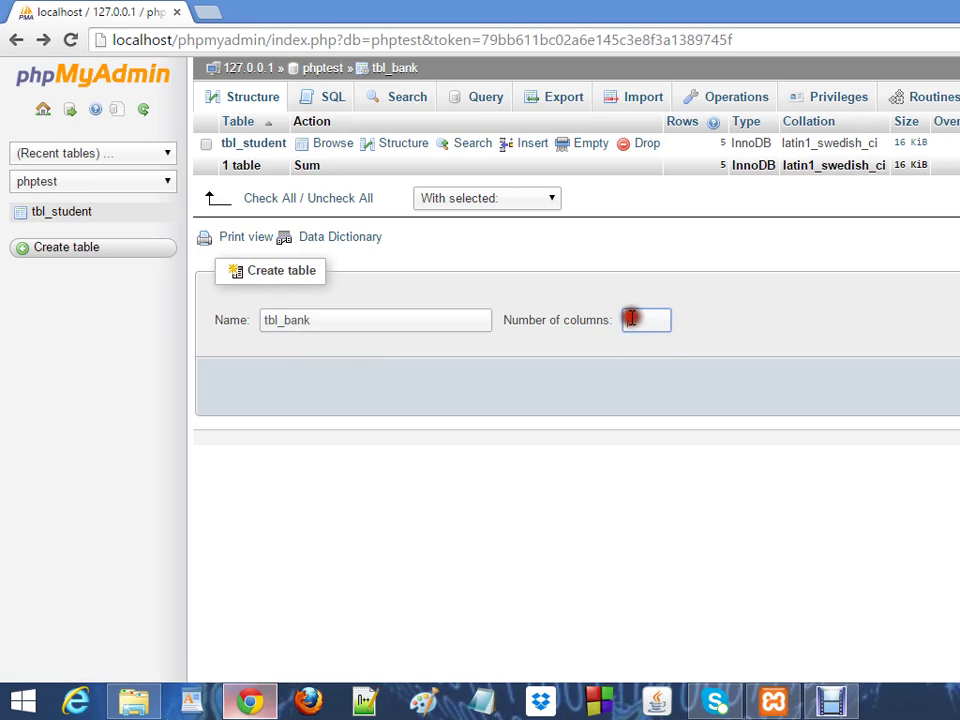
{"action": "type", "text": "4"}
{"action": "key", "text": "Return"}
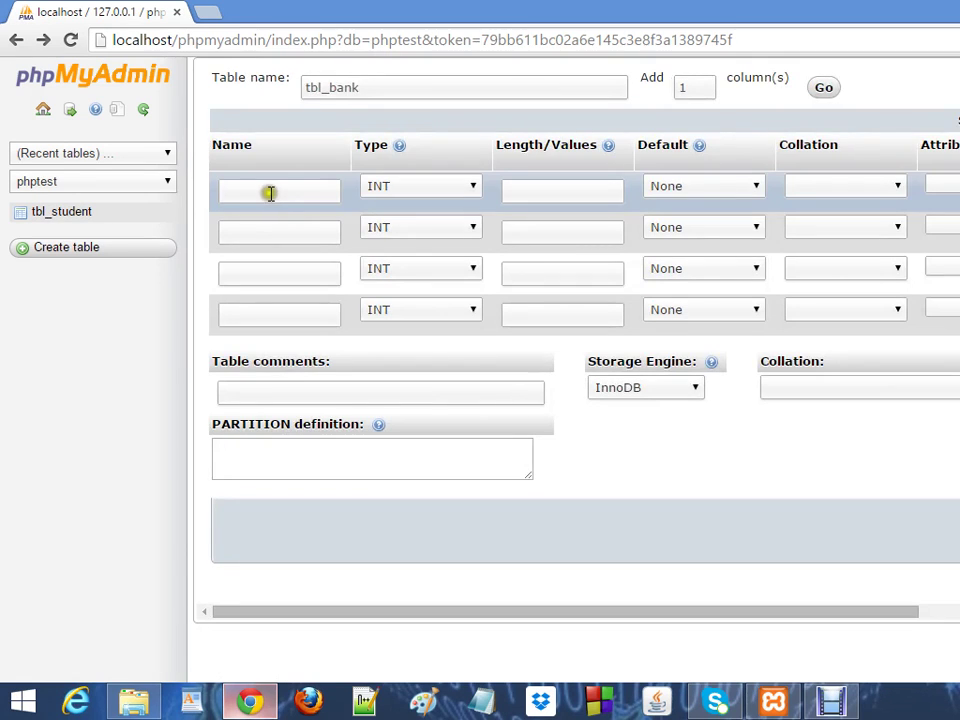
Define the first column as bank_id with a length of 10, keeping the INT type
{"action": "left_click", "coordinate": [270, 193]}
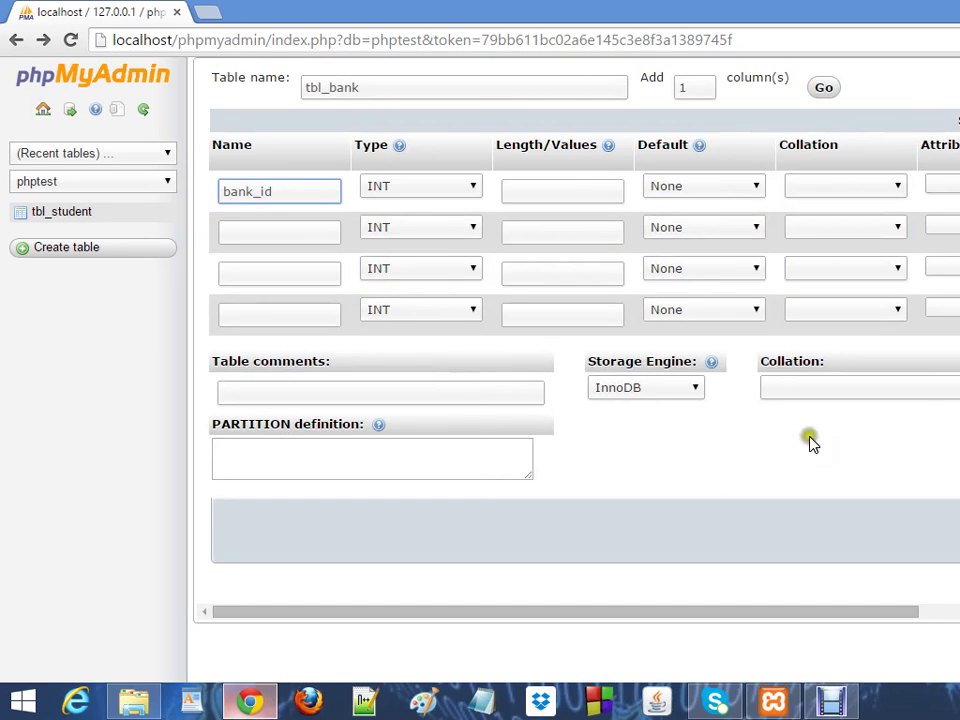
{"action": "left_click", "coordinate": [530, 190]}
{"action": "type", "text": "1"}
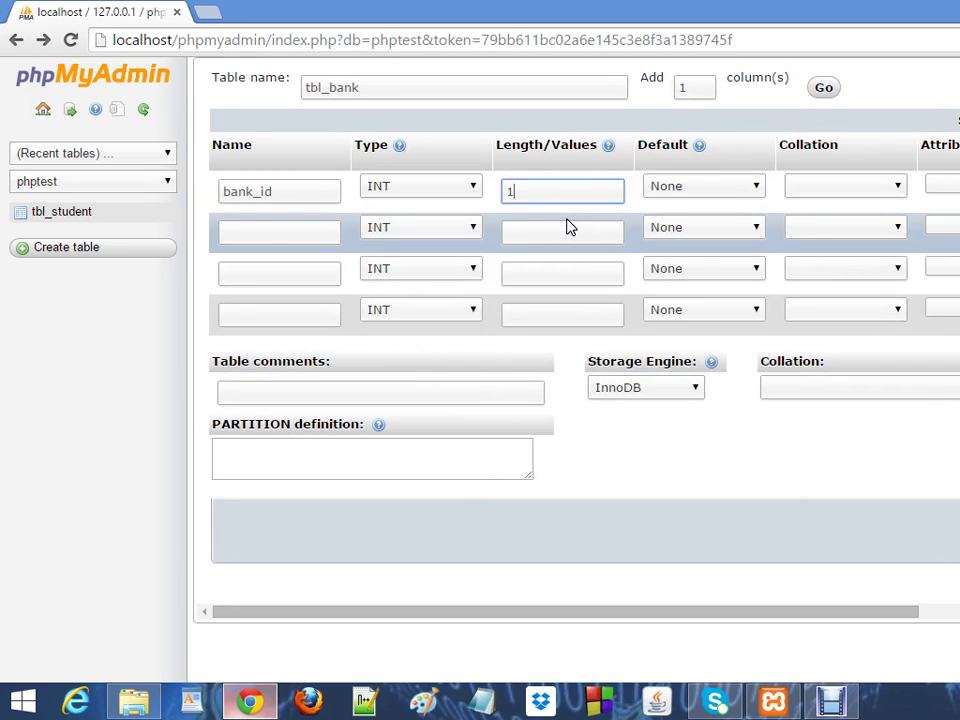
{"action": "type", "text": "0"}
{"action": "key", "text": "Tab"}
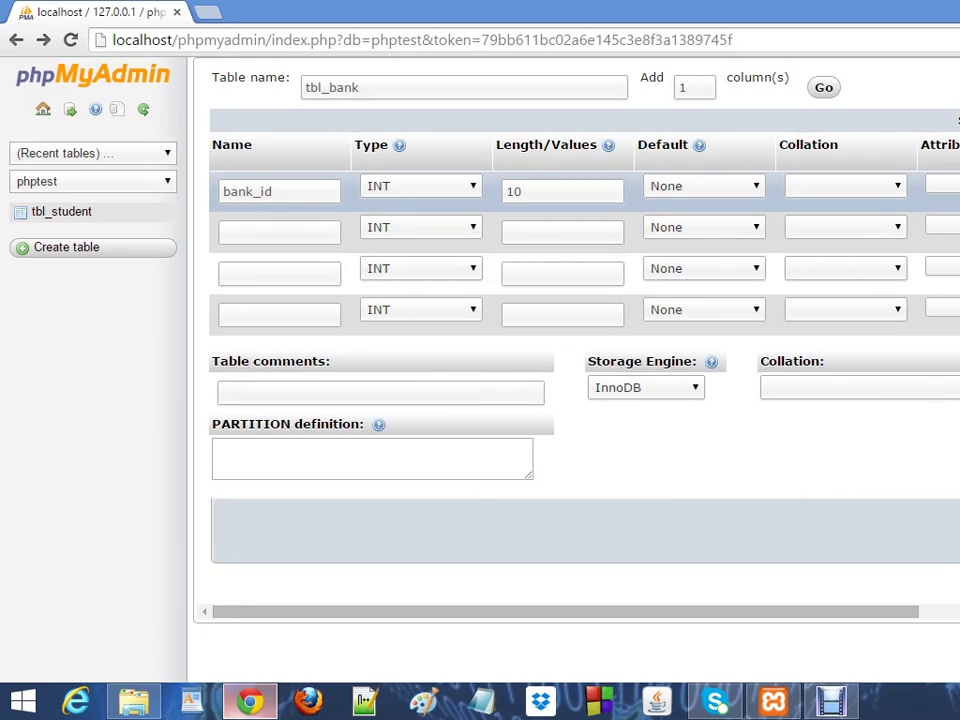
Define the second column as bank_name with type VARCHAR and a length of 100
{"action": "left_click", "coordinate": [257, 231]}
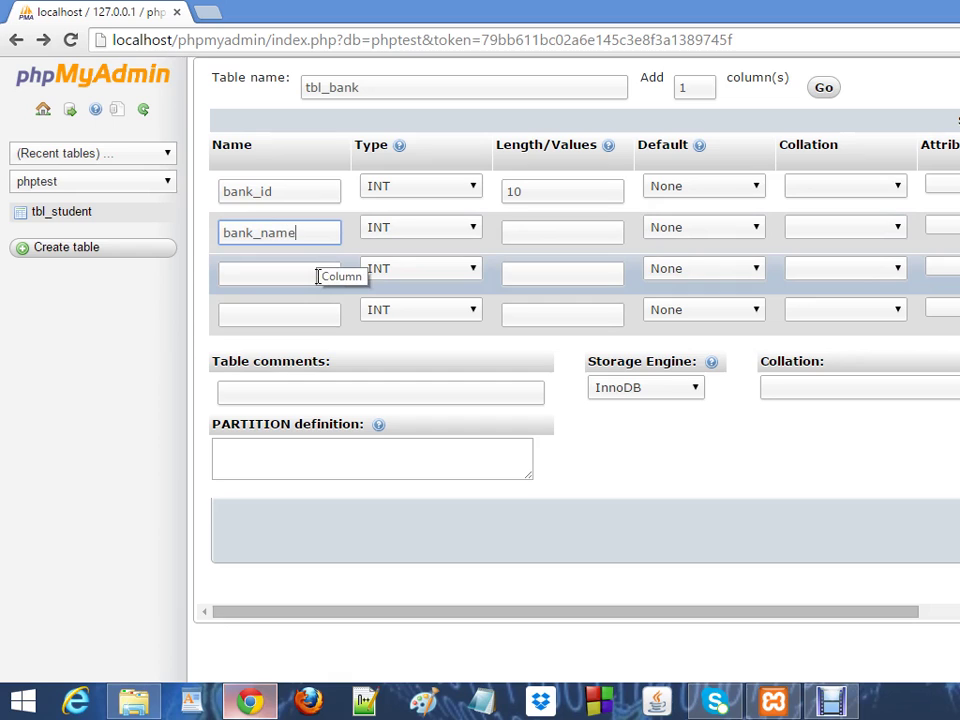
{"action": "left_click", "coordinate": [453, 233]}
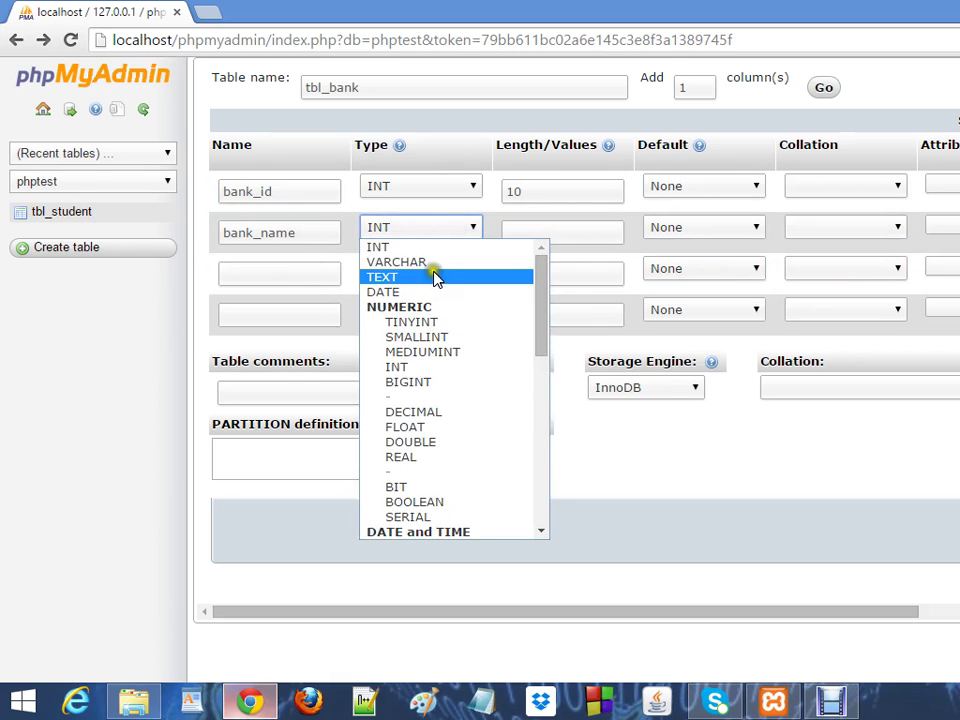
{"action": "left_click", "coordinate": [433, 263]}
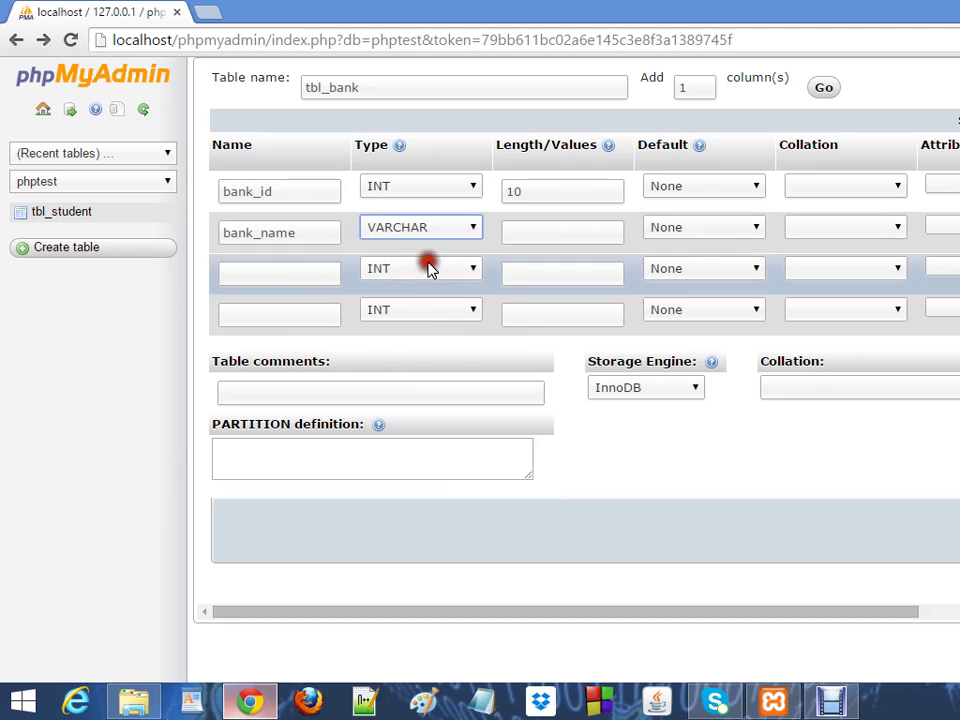
{"action": "left_click", "coordinate": [531, 236]}
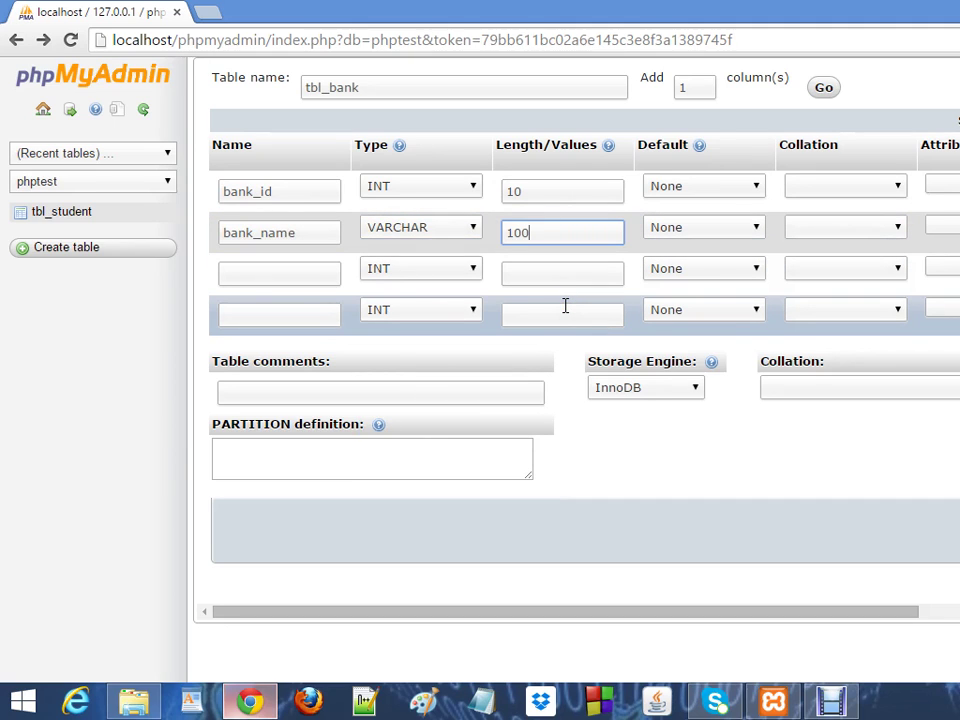
Define the third column as amount with length 8 and the fourth as id with length 5, both of type INT
{"action": "left_click", "coordinate": [286, 271]}
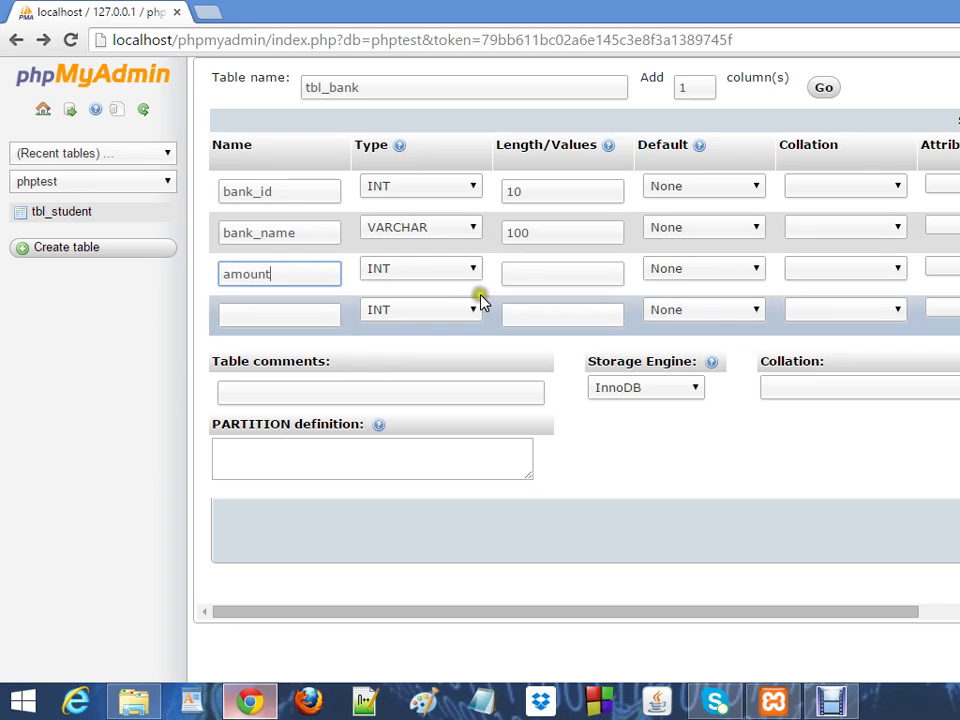
{"action": "left_click", "coordinate": [563, 273]}
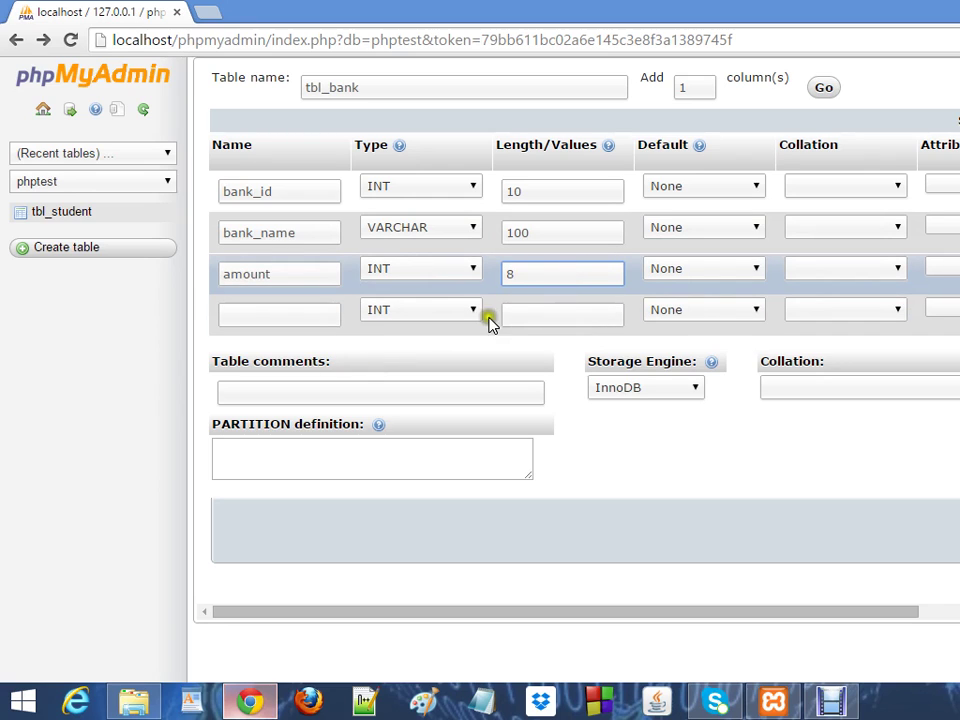
{"action": "left_click", "coordinate": [259, 313]}
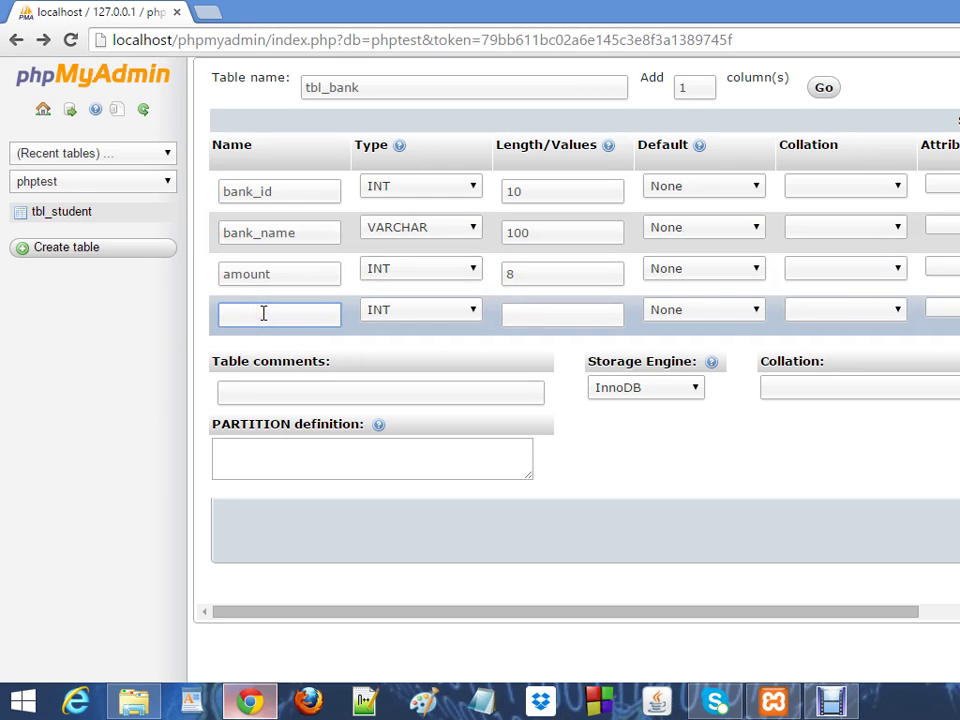
{"action": "type", "text": "id"}
{"action": "left_click", "coordinate": [545, 316]}
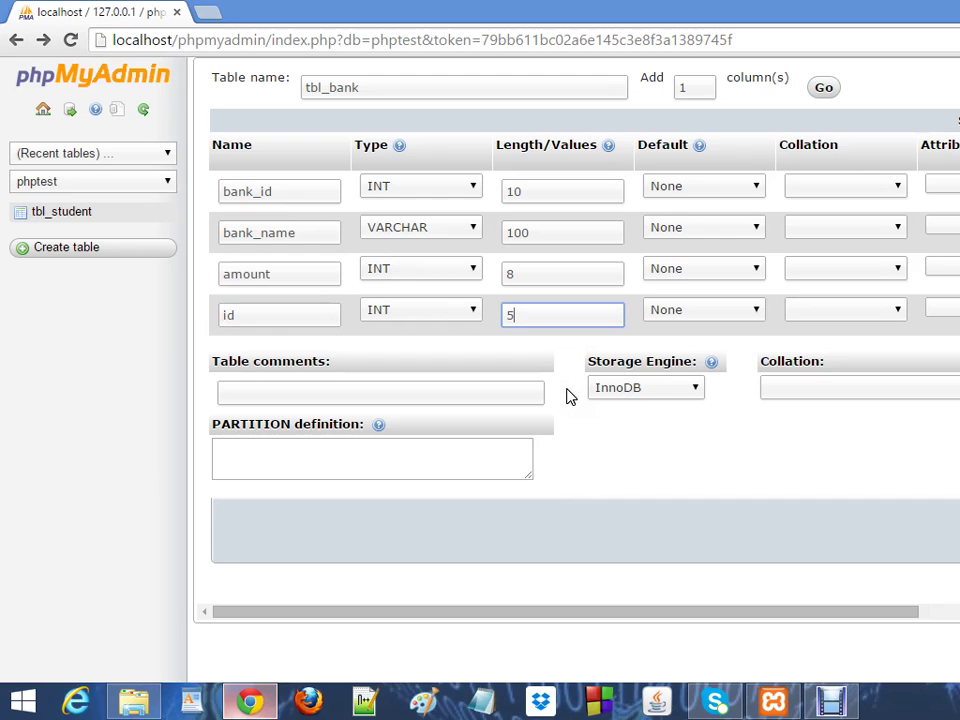
{"action": "left_click", "coordinate": [660, 443]}
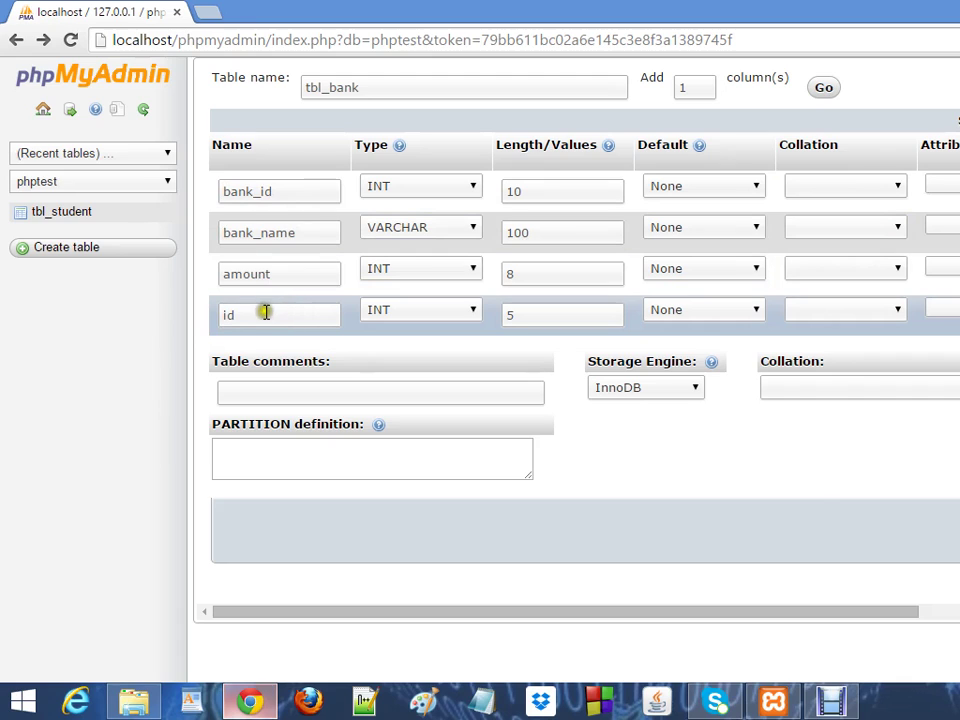
{"action": "left_click_drag", "start_coordinate": [232, 314], "coordinate": [212, 315]}
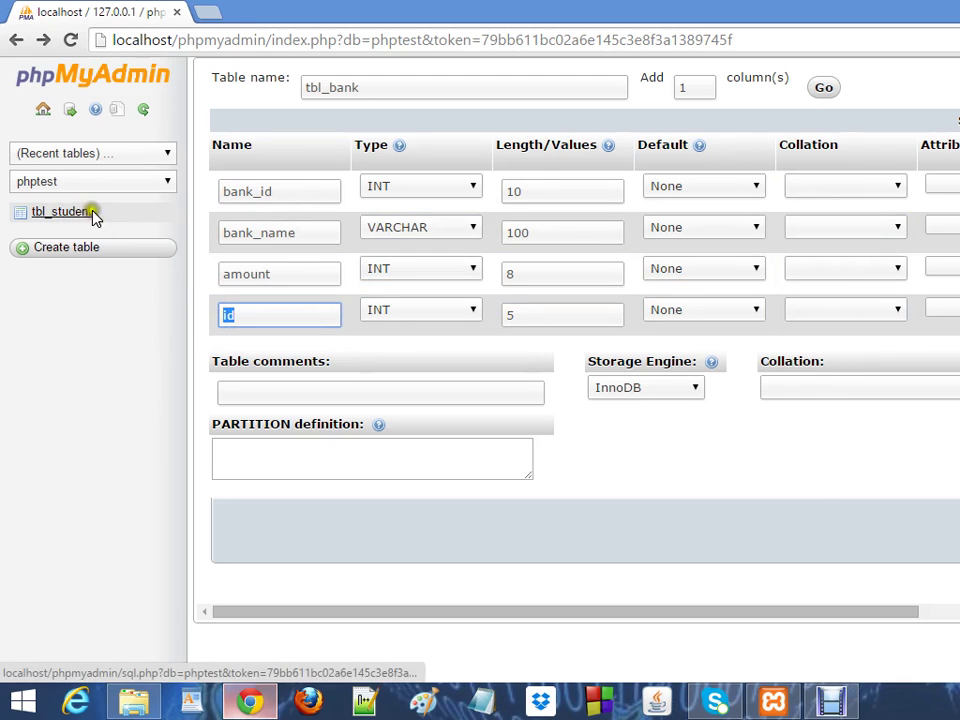
{"action": "left_click", "coordinate": [261, 317]}
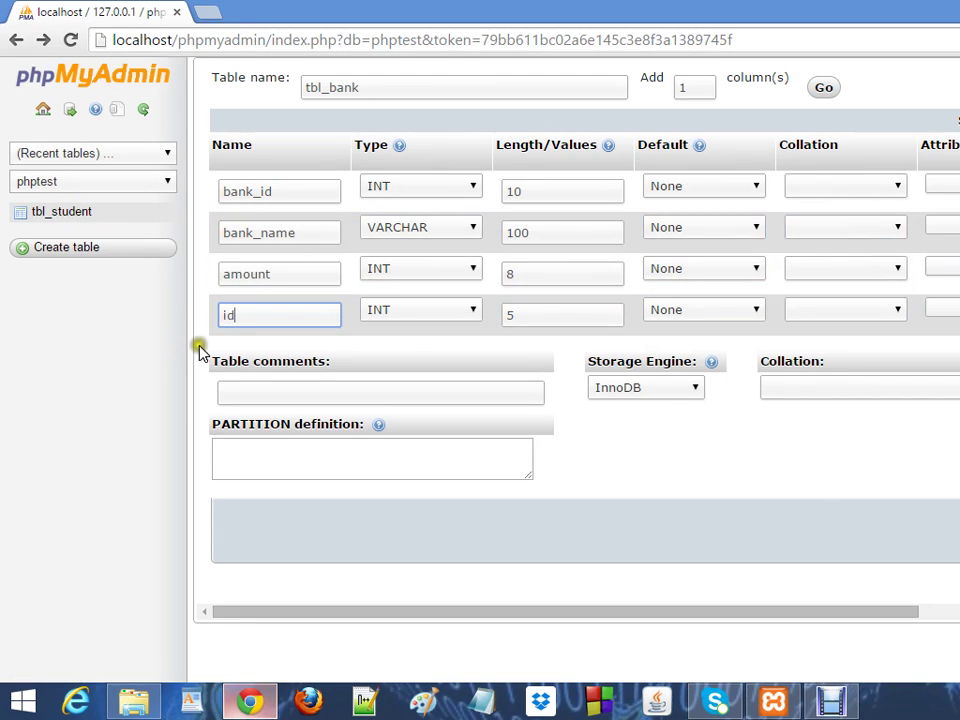
{"action": "left_click", "coordinate": [256, 320]}
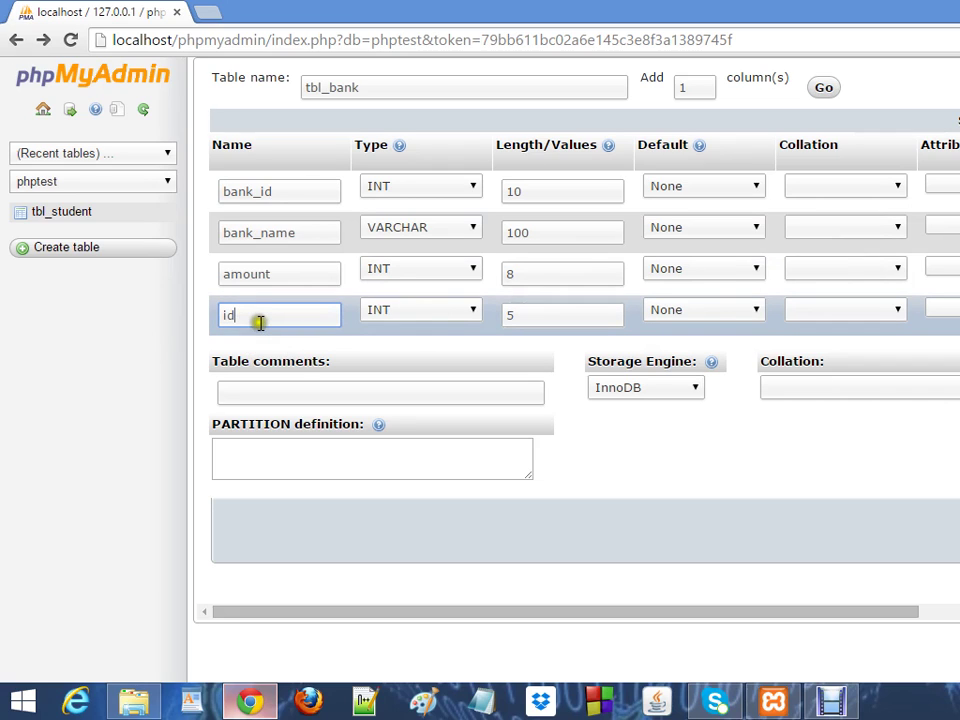
{"action": "left_click_drag", "start_coordinate": [253, 314], "coordinate": [215, 312]}
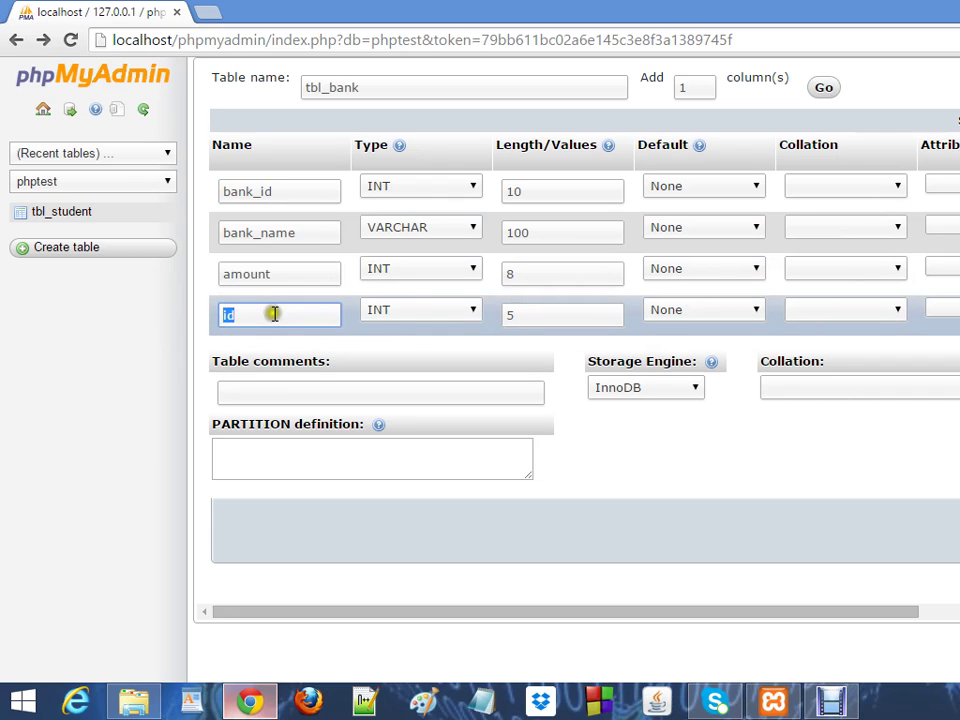
Save the new table definition and open the row insertion form for tbl_bank
{"action": "left_click", "coordinate": [285, 317]}
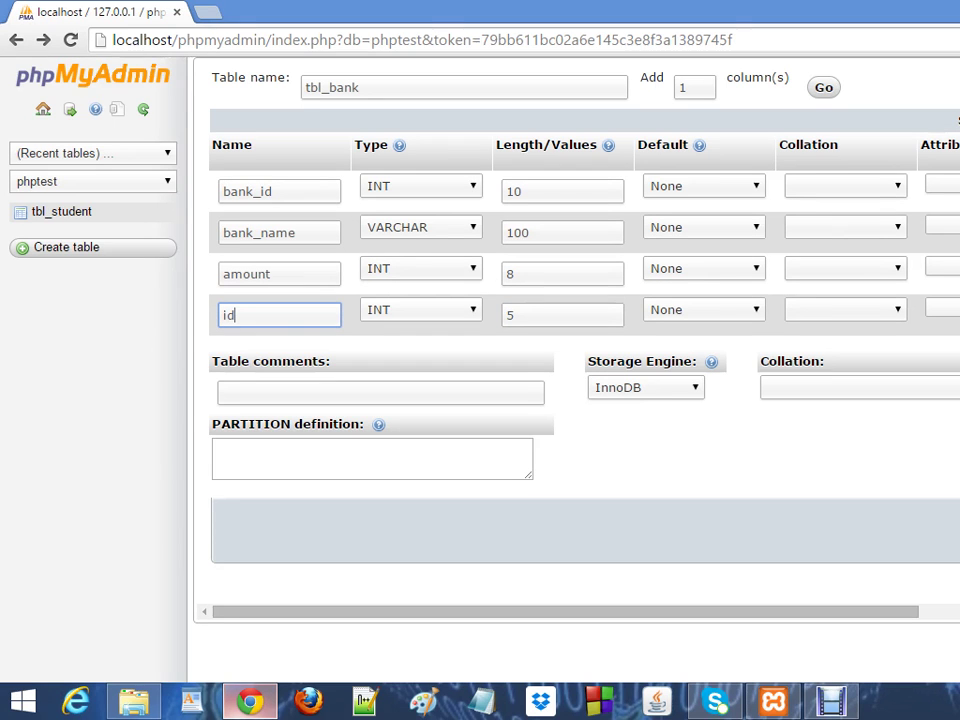
{"action": "key", "text": "Return"}
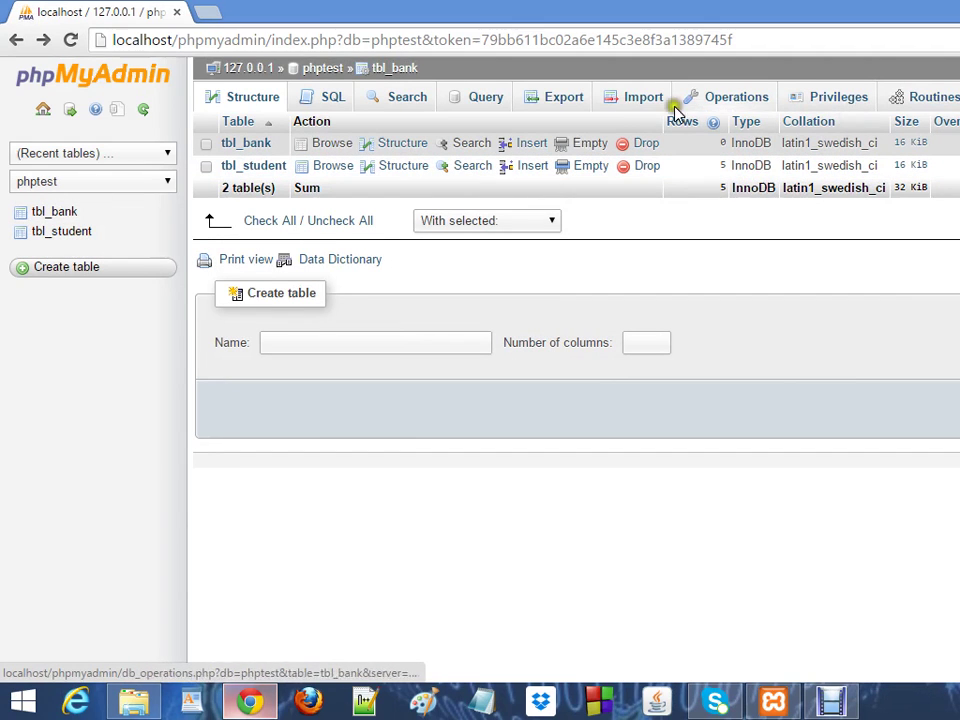
{"action": "left_click", "coordinate": [45, 214]}
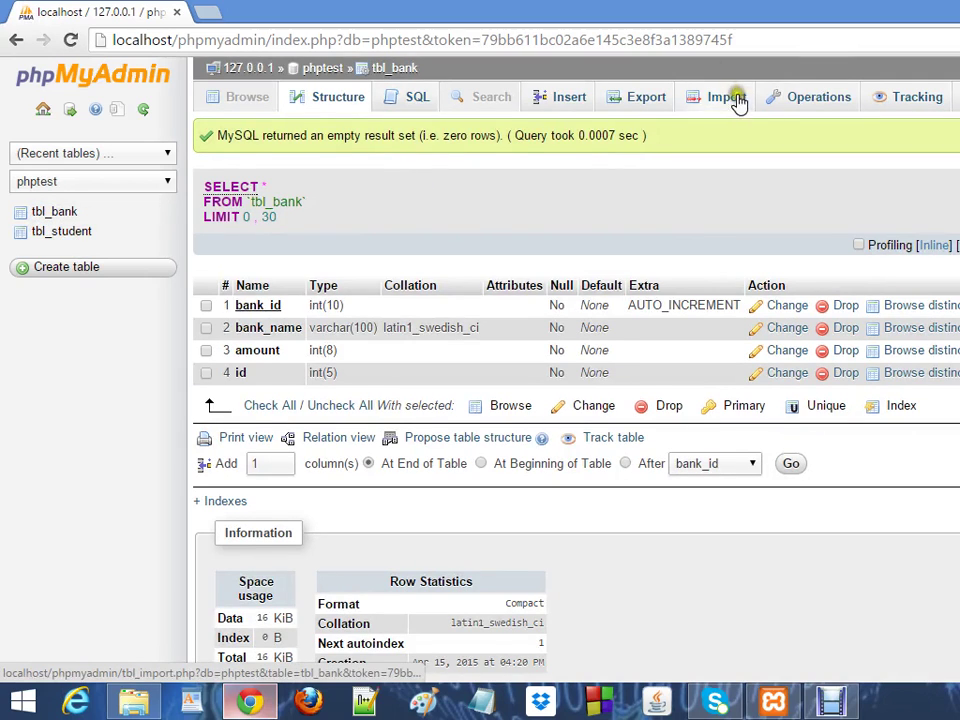
{"action": "left_click", "coordinate": [574, 100]}
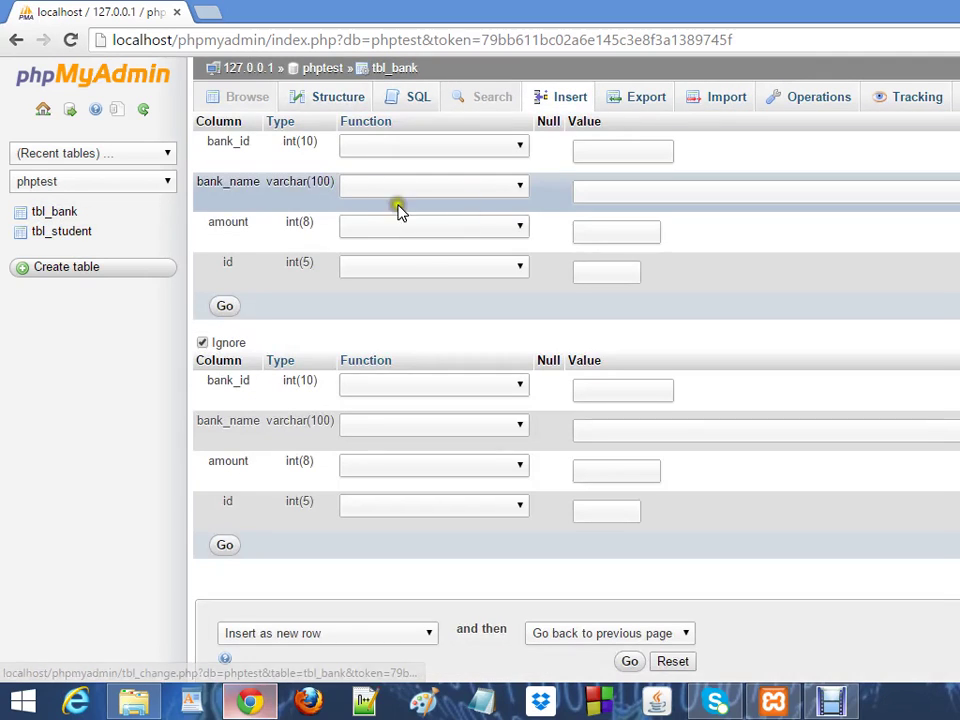
{"action": "scroll", "coordinate": [480, 330], "scroll_direction": "down", "scroll_amount": 1}
{"action": "scroll", "coordinate": [515, 375], "scroll_direction": "up", "scroll_amount": 1}
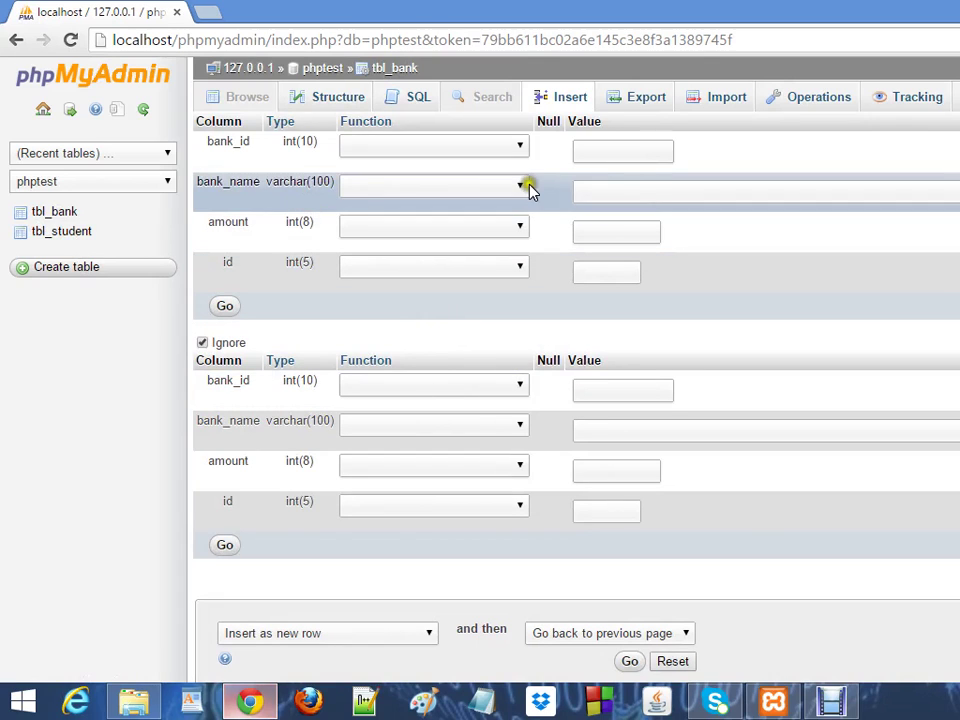
{"action": "left_click", "coordinate": [620, 148]}
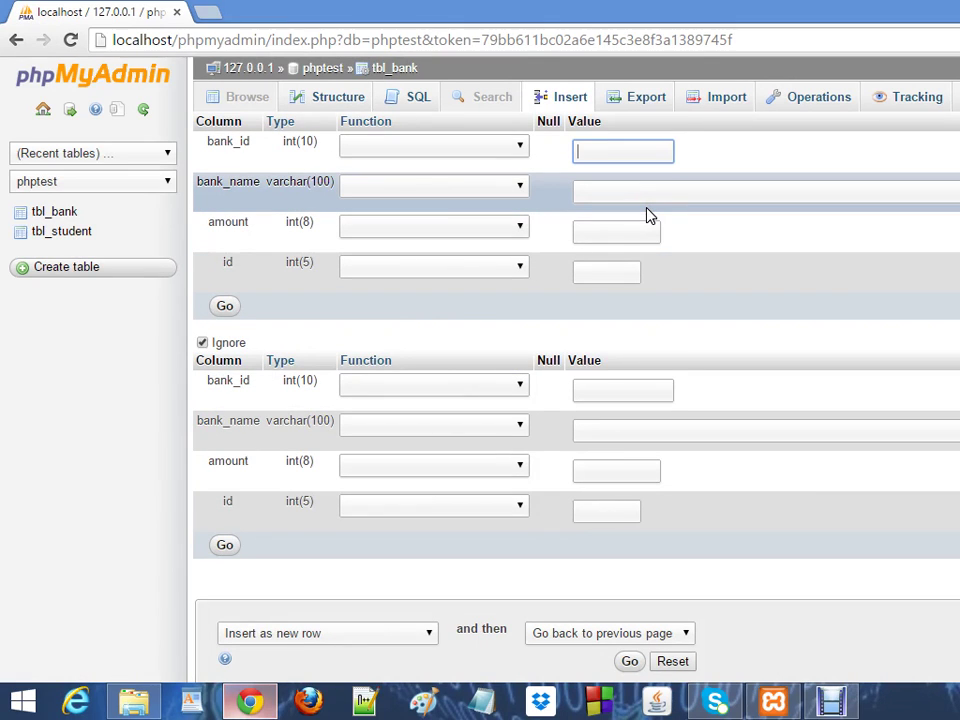
{"action": "type", "text": "dbbl"}
{"action": "left_click", "coordinate": [608, 191]}
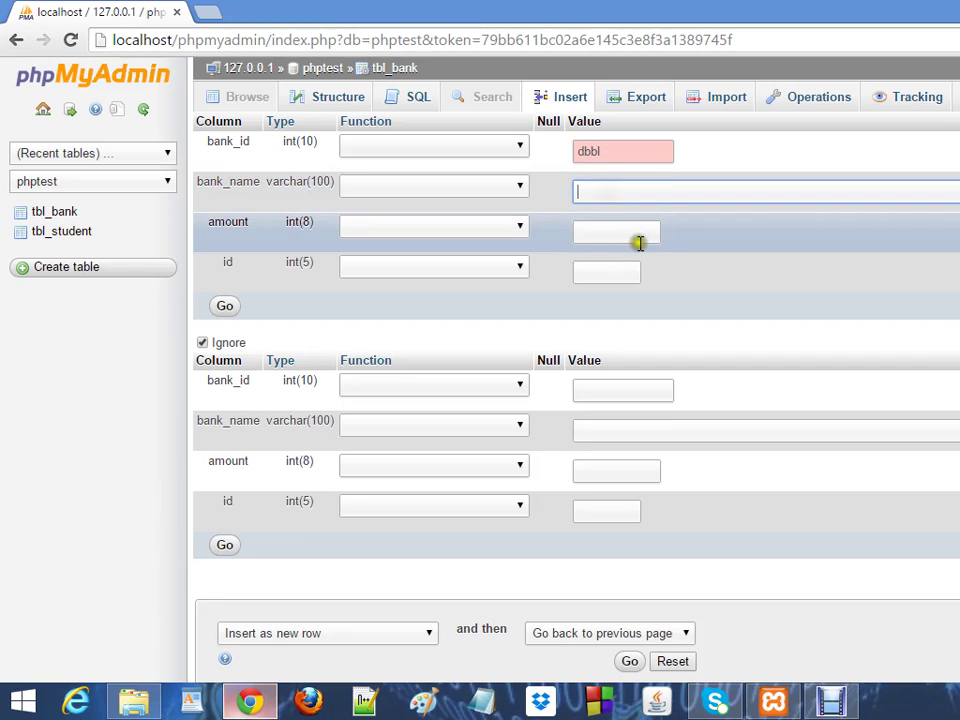
{"action": "left_click_drag", "start_coordinate": [628, 152], "coordinate": [370, 152]}
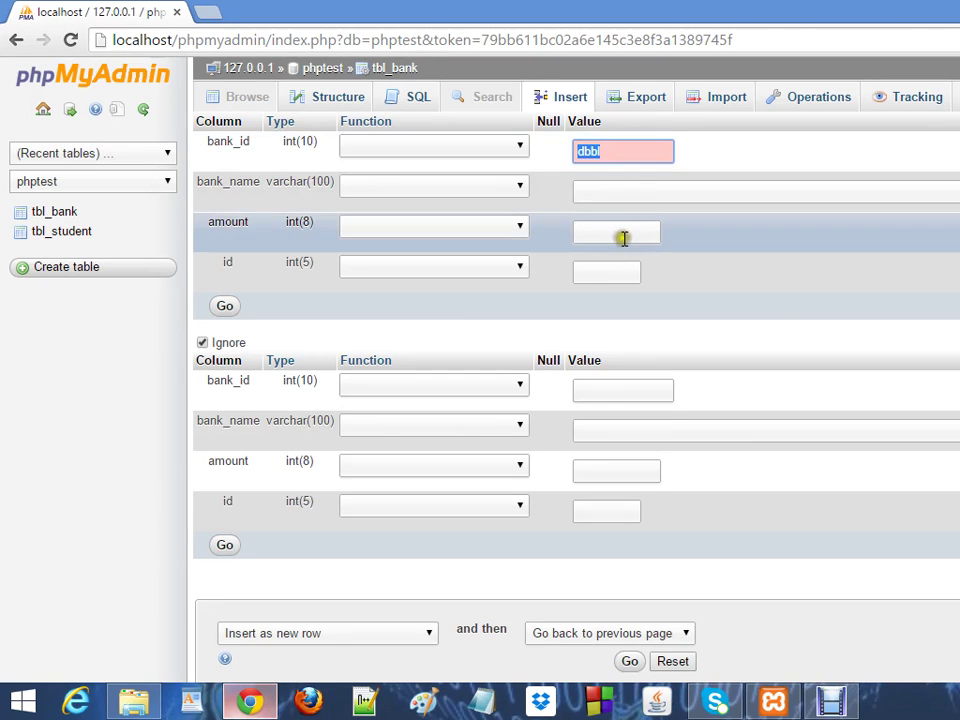
{"action": "key", "text": "BackSpace"}
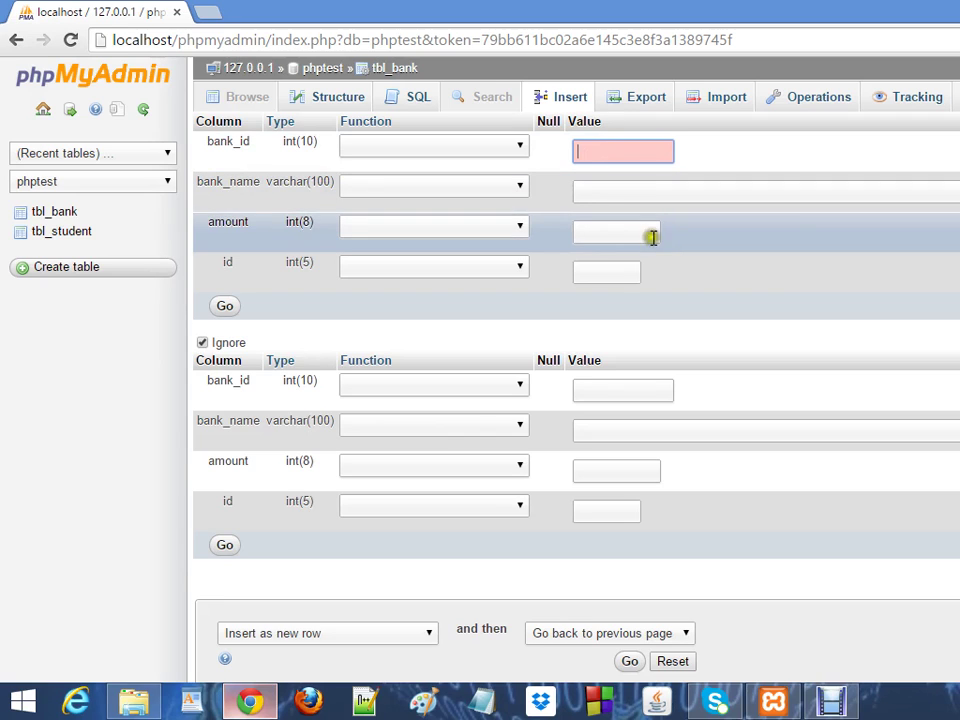
Enter dbbl as the bank_name and 10000 as the amount for the first new row, leaving bank_id empty
{"action": "left_click", "coordinate": [606, 195]}
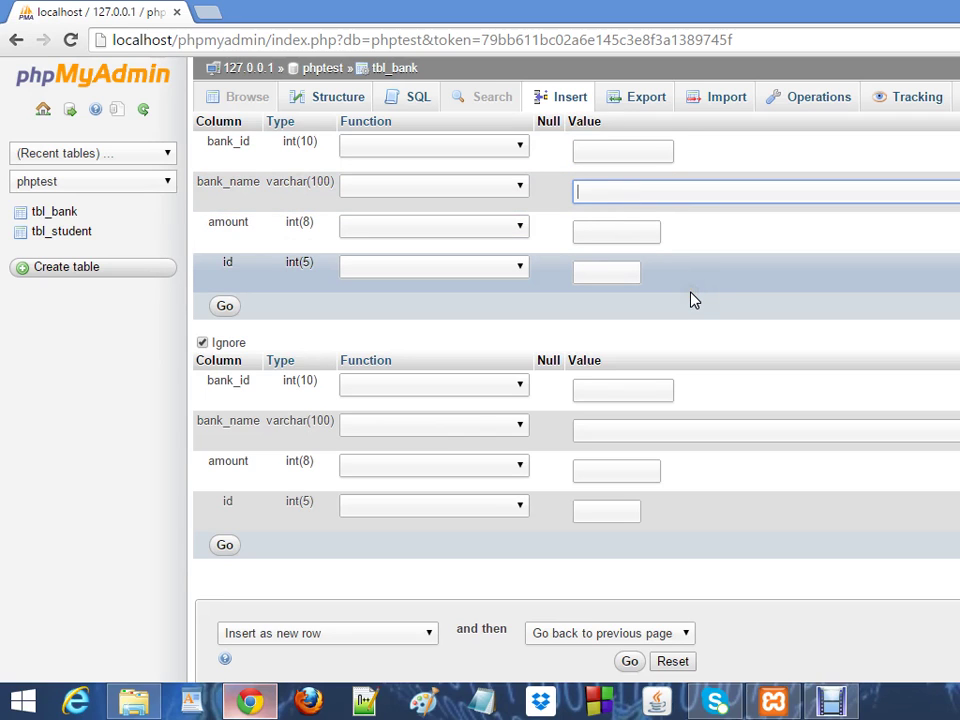
{"action": "type", "text": "dbbl"}
{"action": "left_click", "coordinate": [627, 229]}
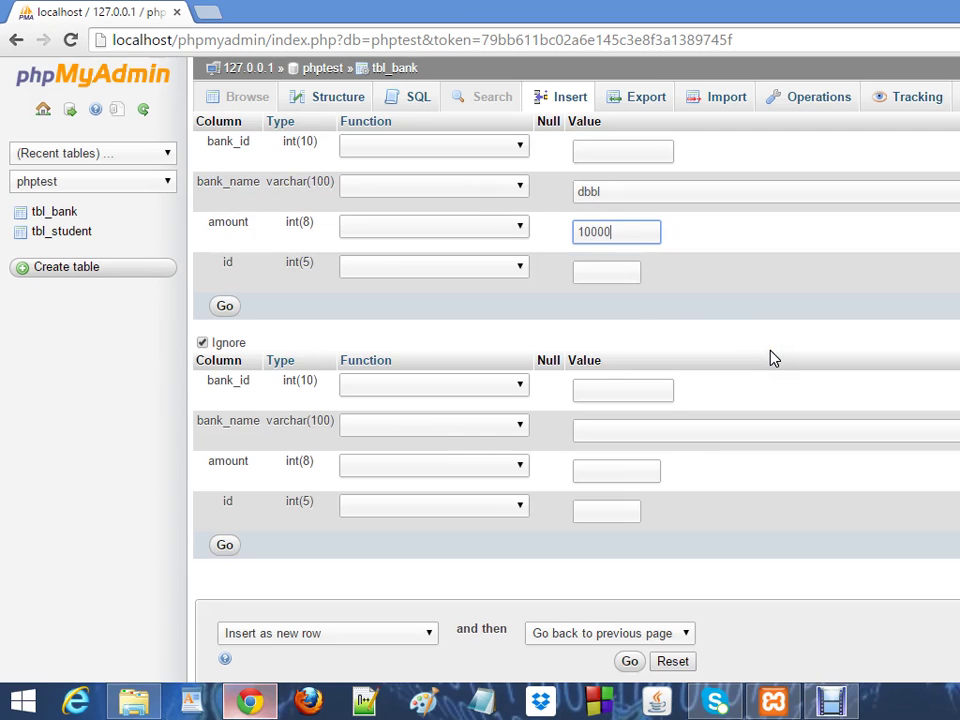
{"action": "left_click", "coordinate": [598, 272]}
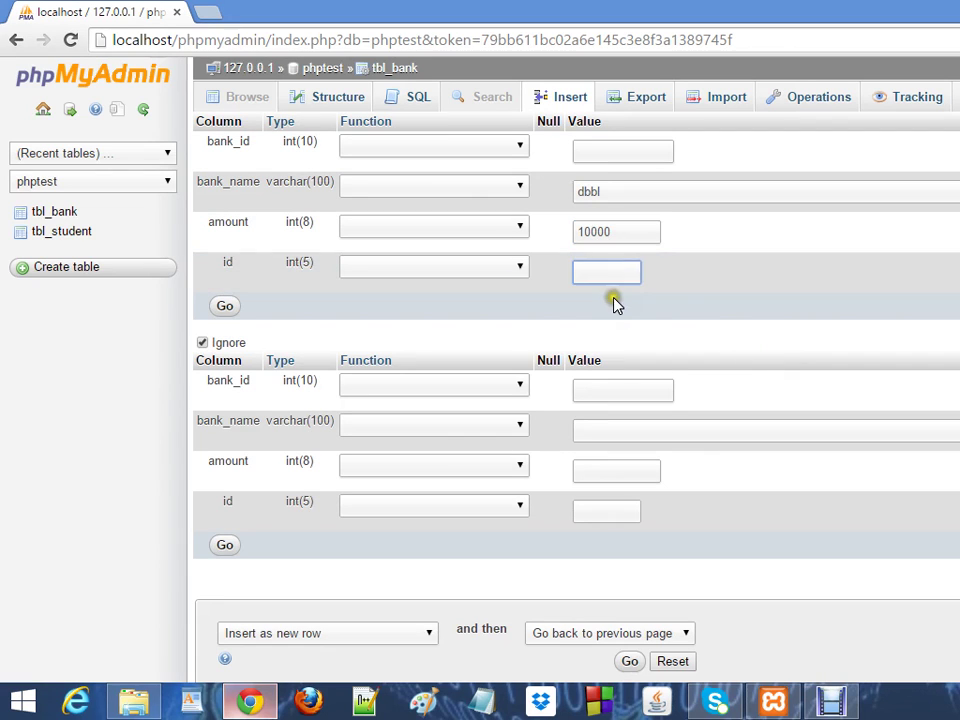
Open tbl_student in a separate browser tab to check the student id values, and return to the tbl_bank insertion form
{"action": "left_click", "coordinate": [62, 233]}
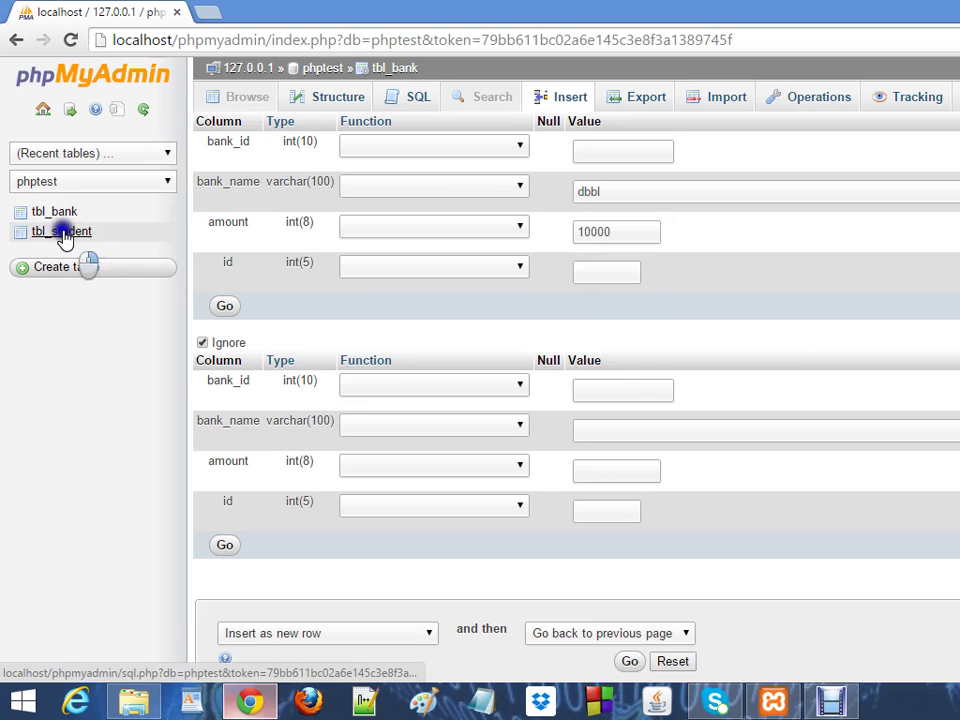
{"action": "right_click", "coordinate": [62, 233]}
{"action": "left_click", "coordinate": [105, 242]}
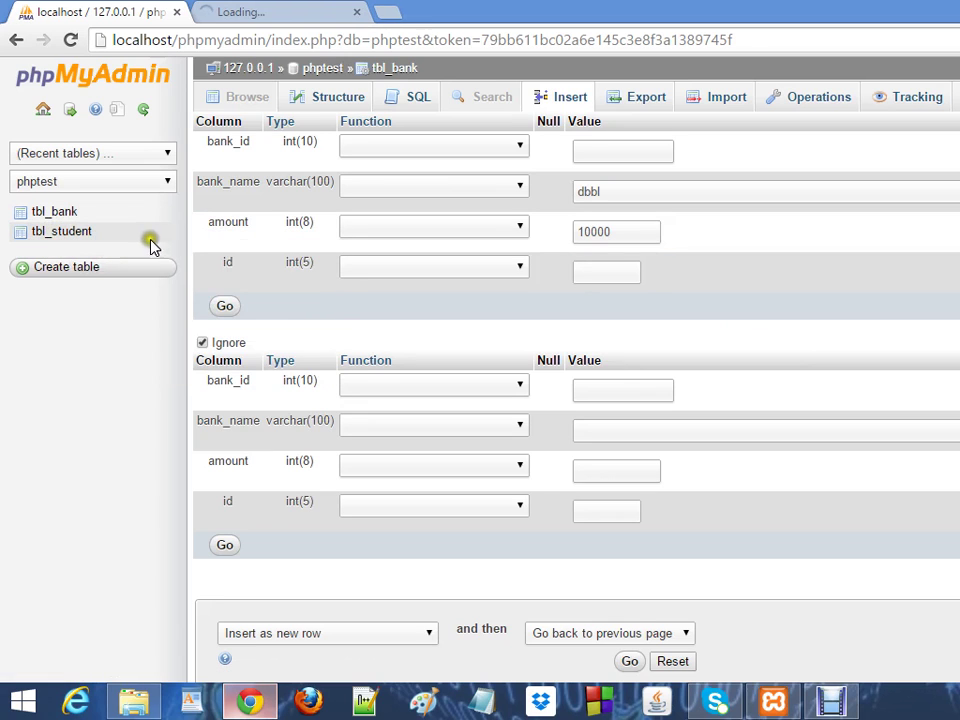
{"action": "left_click", "coordinate": [262, 13]}
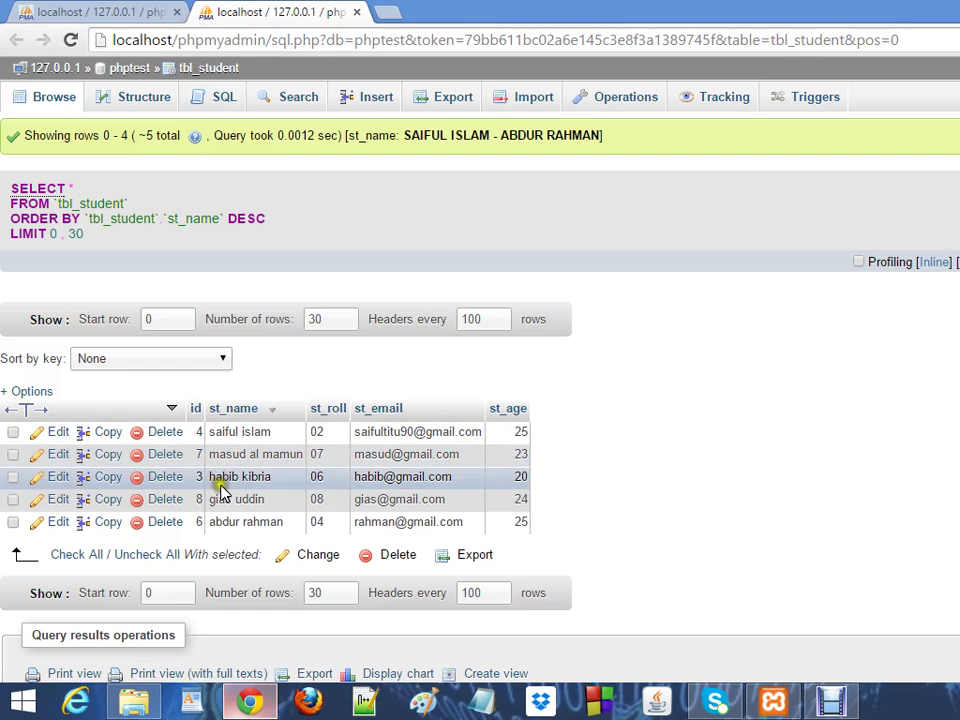
{"action": "left_click", "coordinate": [107, 11]}
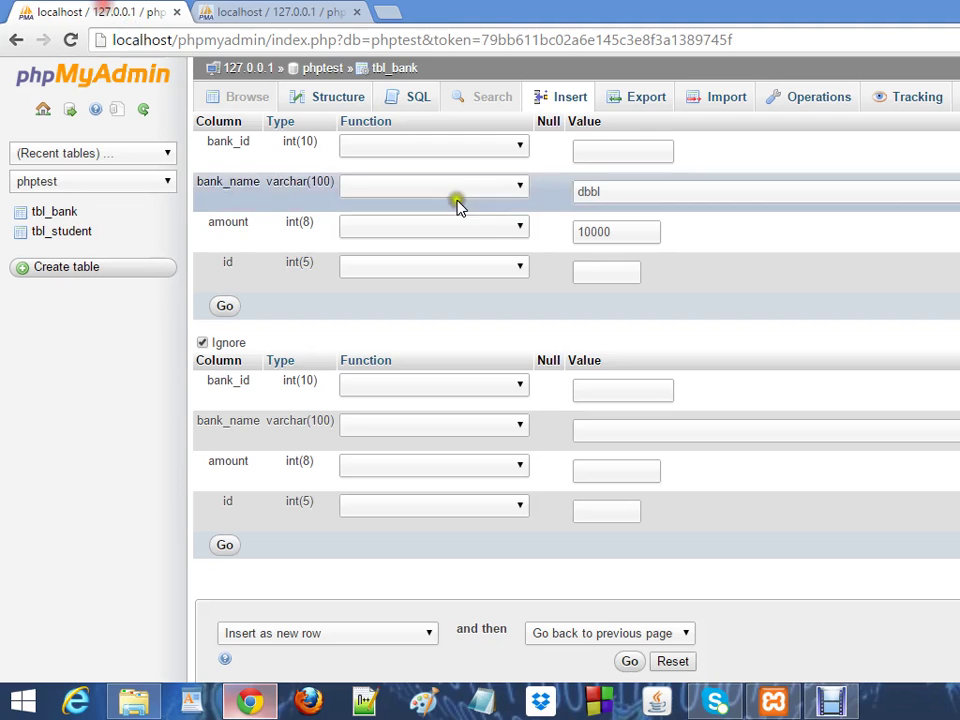
Enter 3 as the id of the dbbl row and insert the row into tbl_bank
{"action": "left_click", "coordinate": [583, 151]}
{"action": "left_click", "coordinate": [581, 272]}
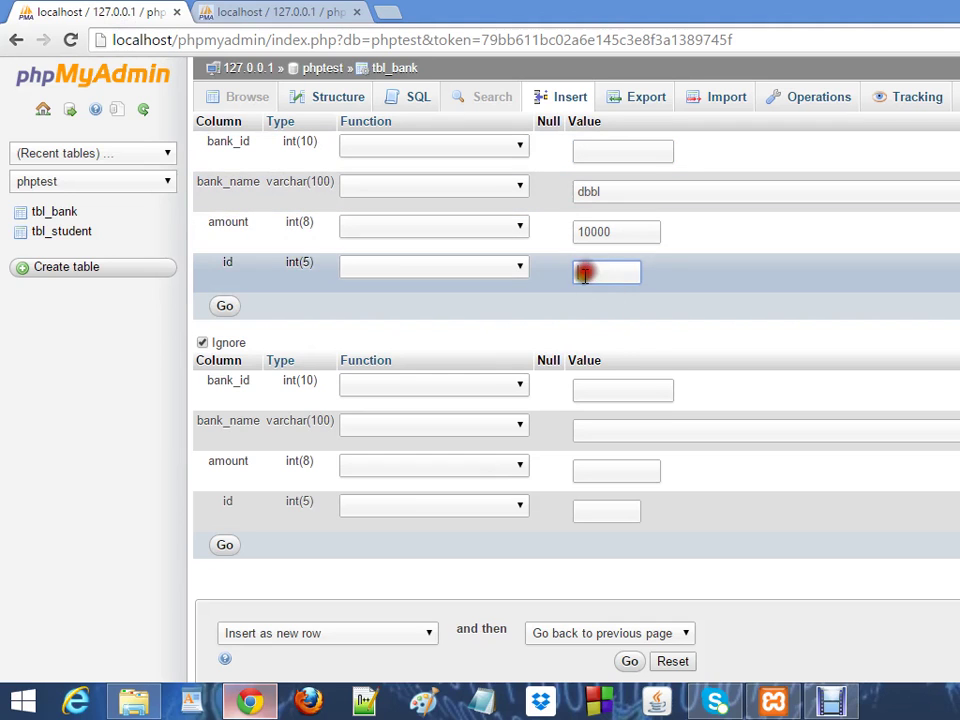
{"action": "type", "text": "3"}
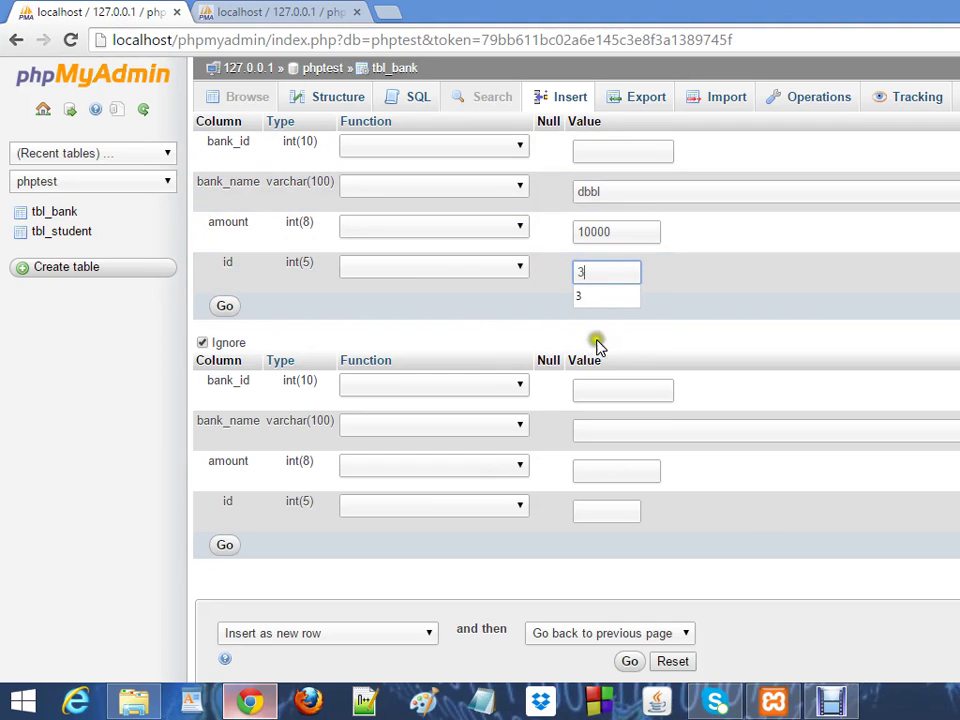
{"action": "left_click", "coordinate": [727, 289]}
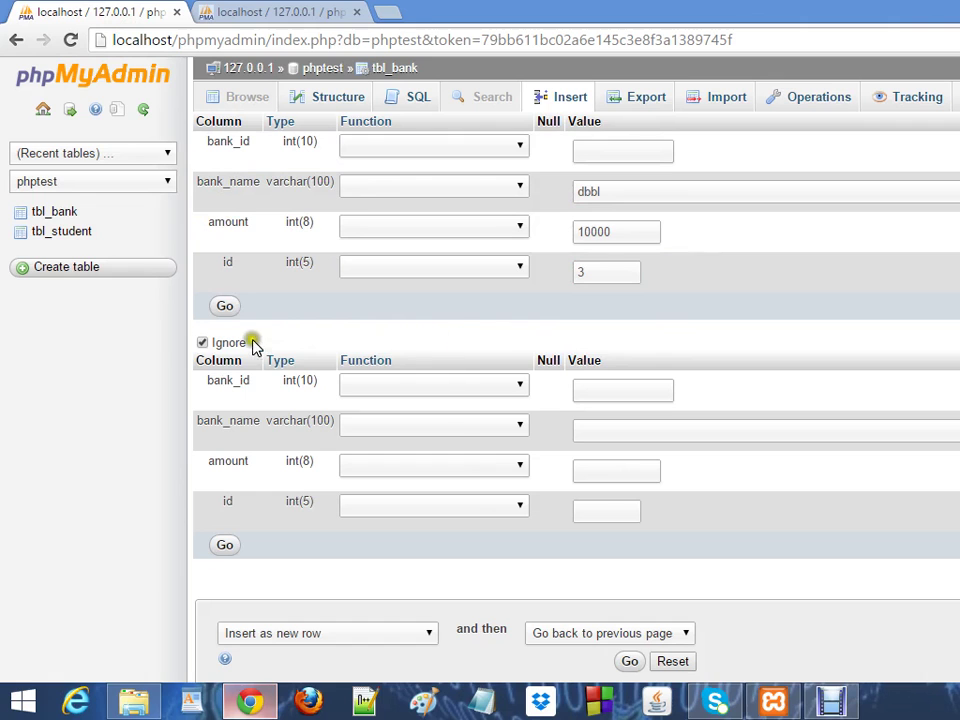
{"action": "left_click", "coordinate": [225, 307]}
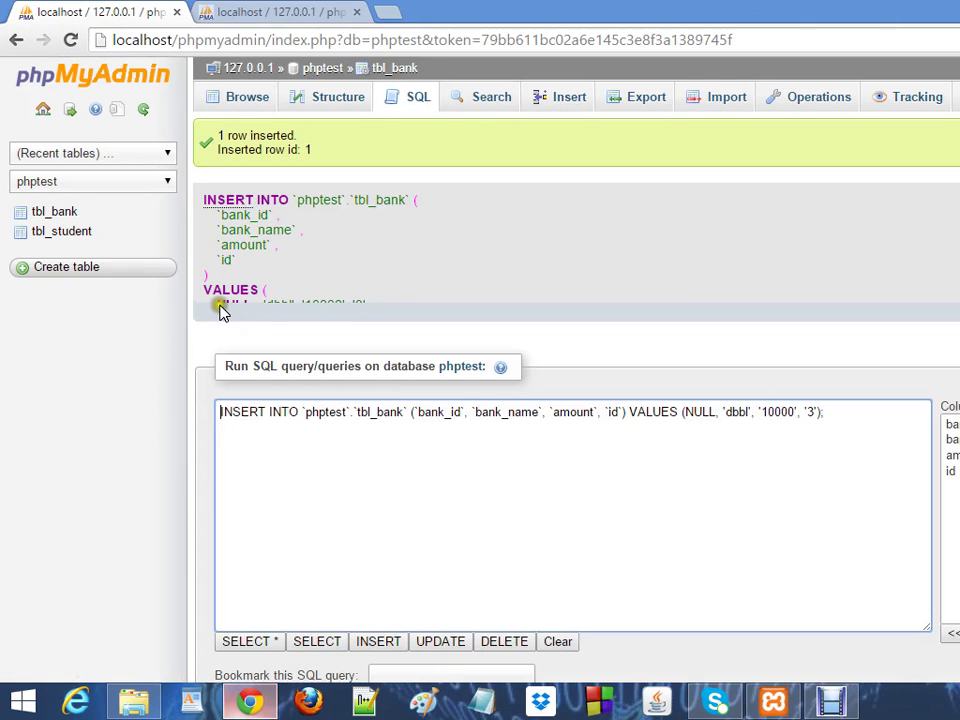
Review the student ids in tbl_student again and open a new row insertion form for tbl_bank
{"action": "left_click", "coordinate": [255, 15]}
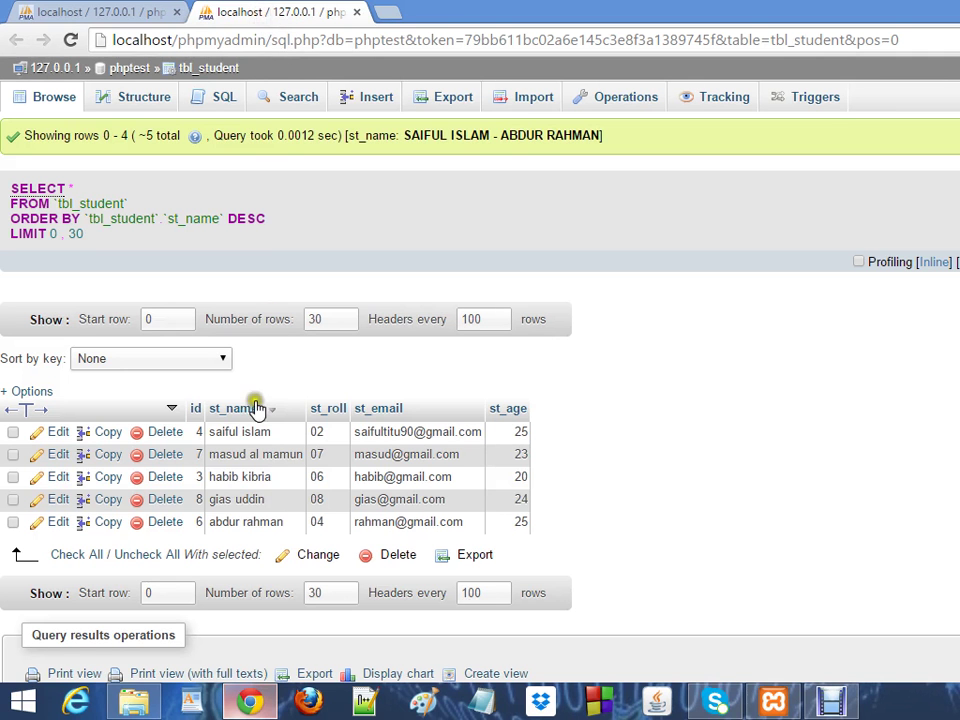
{"action": "left_click", "coordinate": [92, 11]}
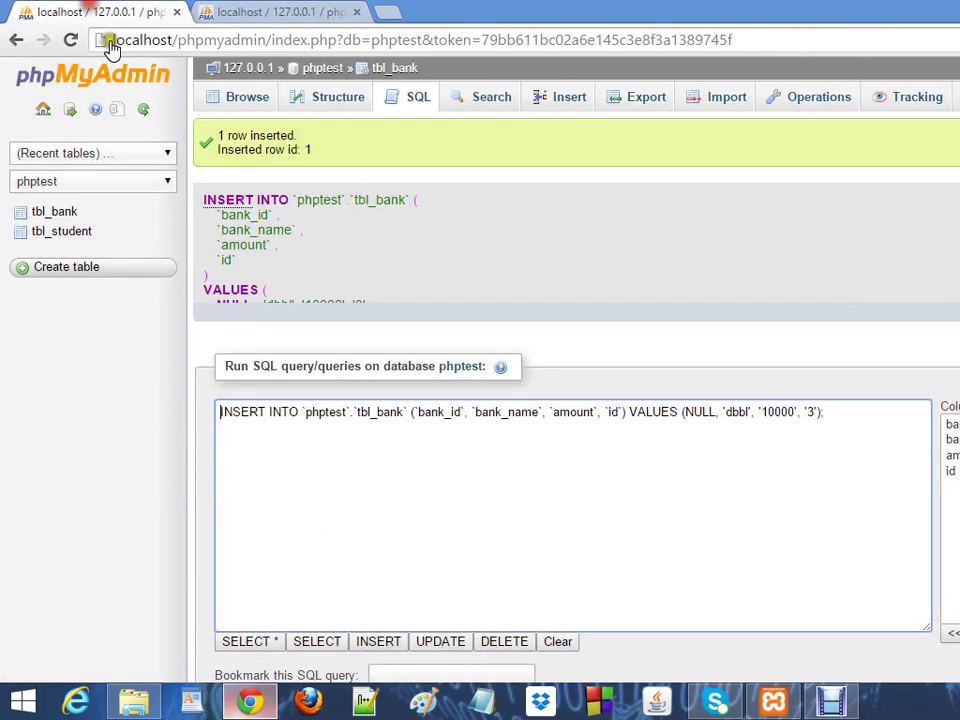
{"action": "left_click", "coordinate": [200, 13]}
{"action": "left_click", "coordinate": [112, 13]}
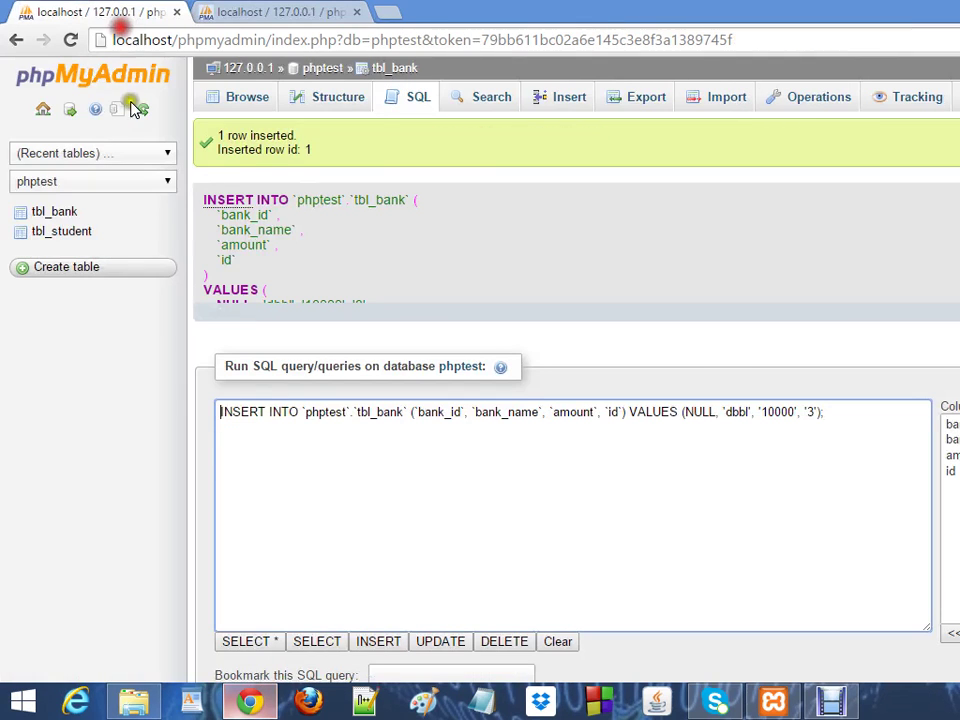
{"action": "left_click", "coordinate": [574, 104]}
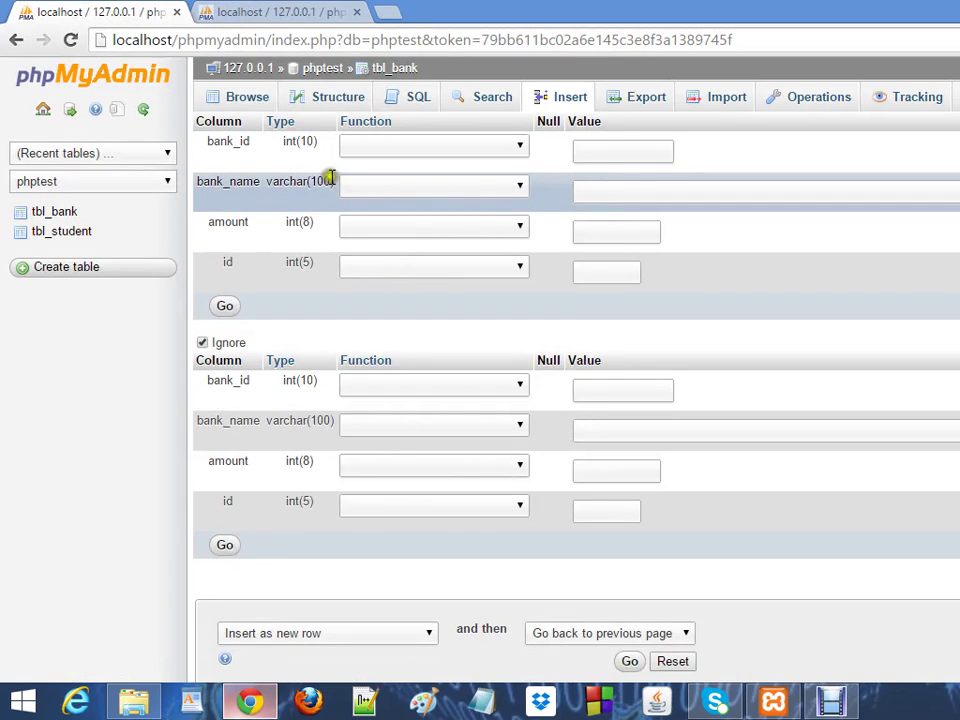
Enter ibbl as the bank_name and 15000 as the amount for the first new row, leaving bank_id empty
{"action": "left_click", "coordinate": [634, 150]}
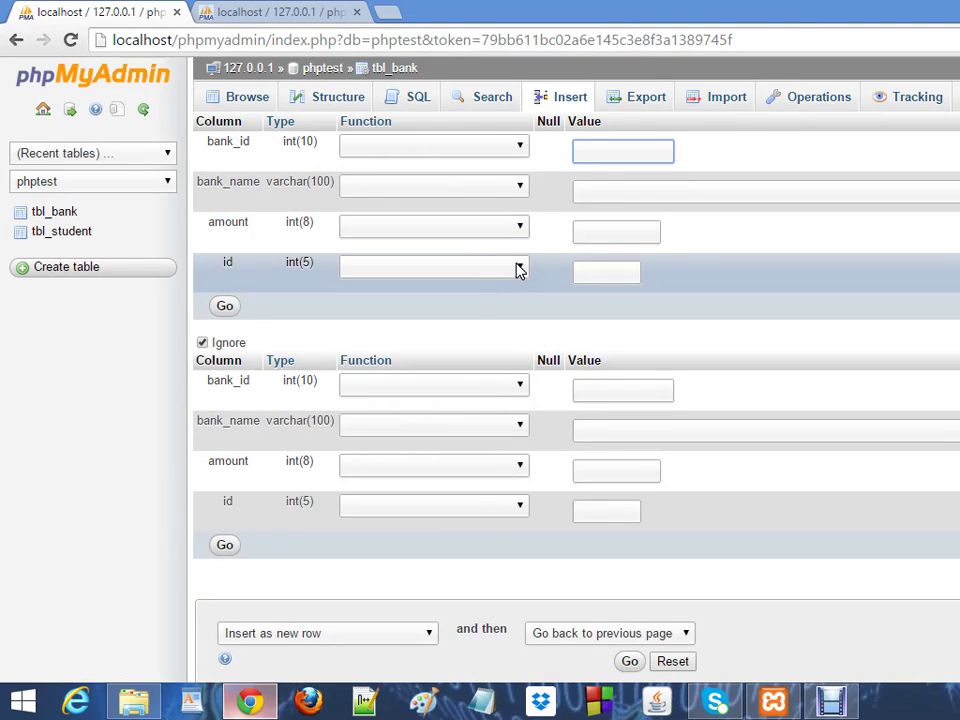
{"action": "left_click", "coordinate": [608, 188]}
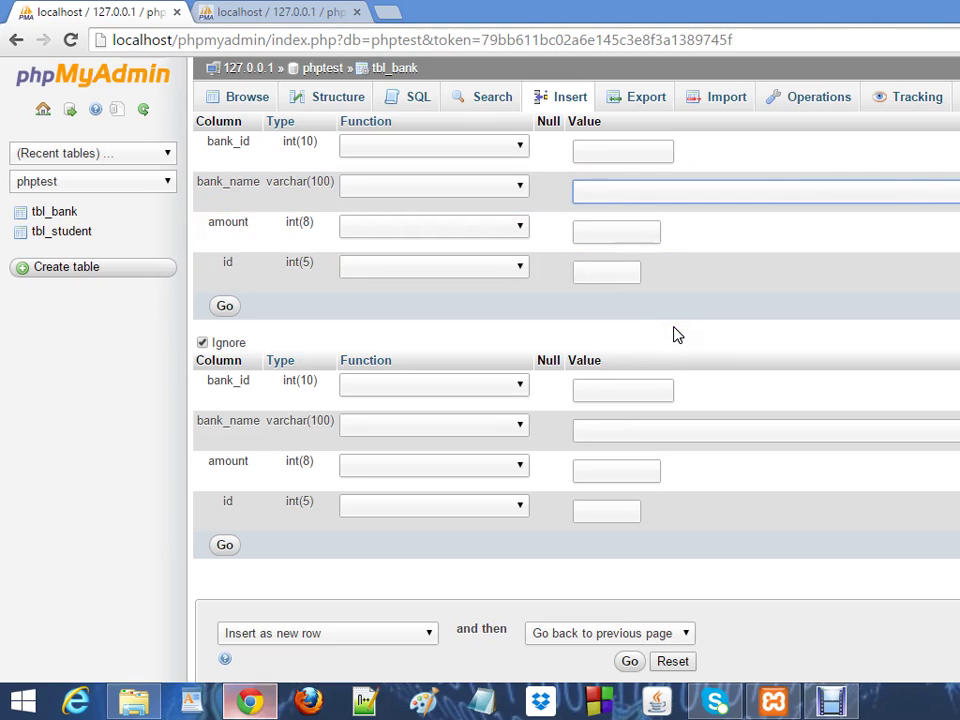
{"action": "type", "text": "bbl"}
{"action": "left_click", "coordinate": [608, 231]}
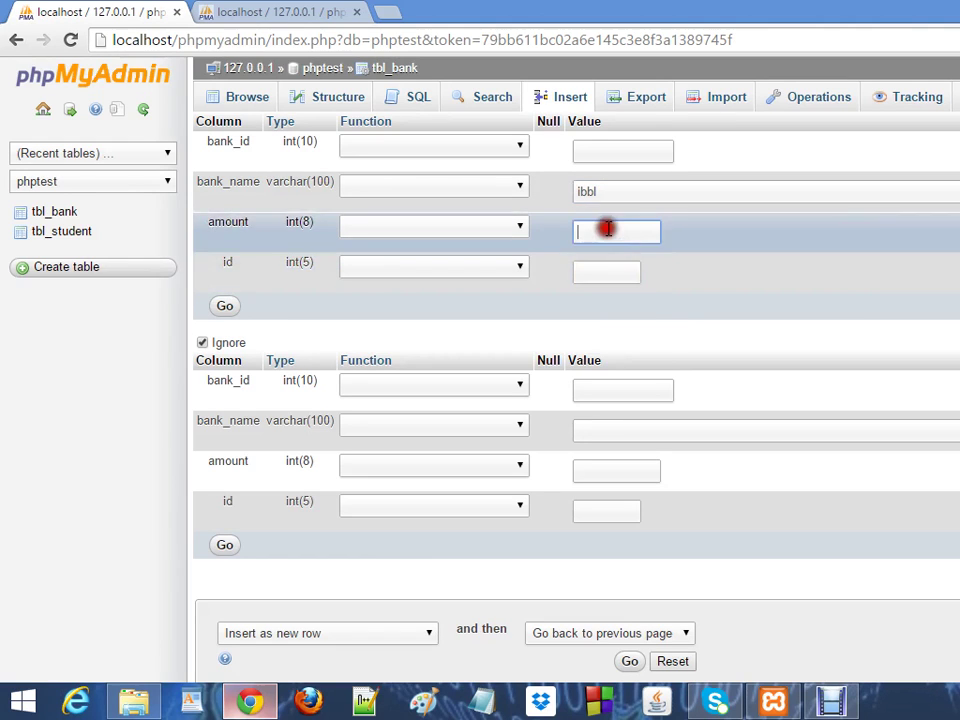
{"action": "type", "text": "15000"}
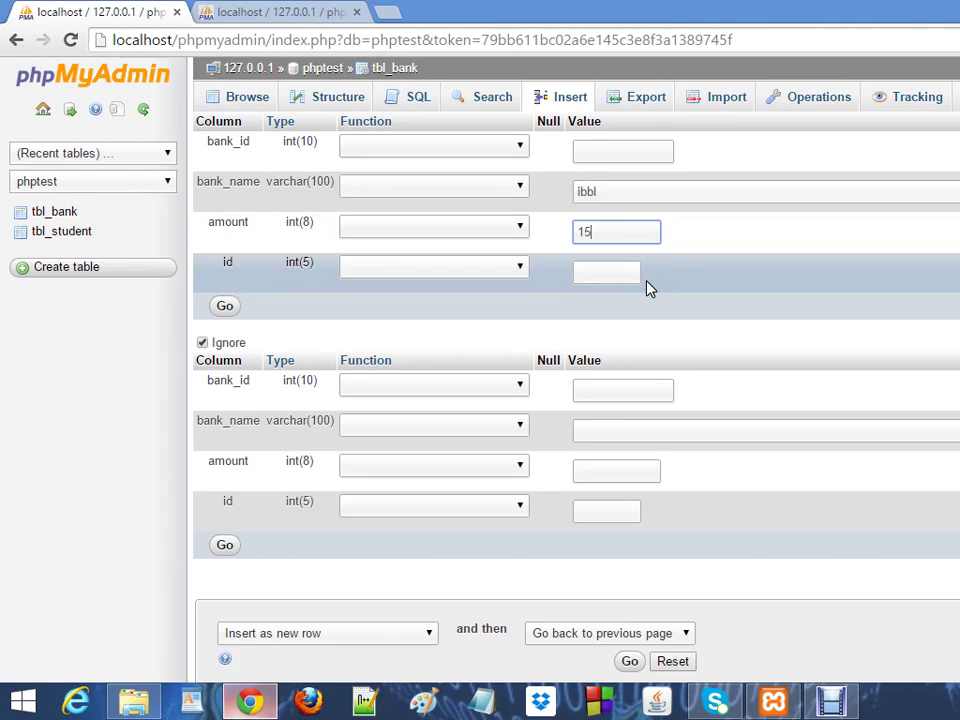
Look up the student ids in tbl_student and enter 7 as the id of the ibbl row
{"action": "left_click", "coordinate": [603, 270]}
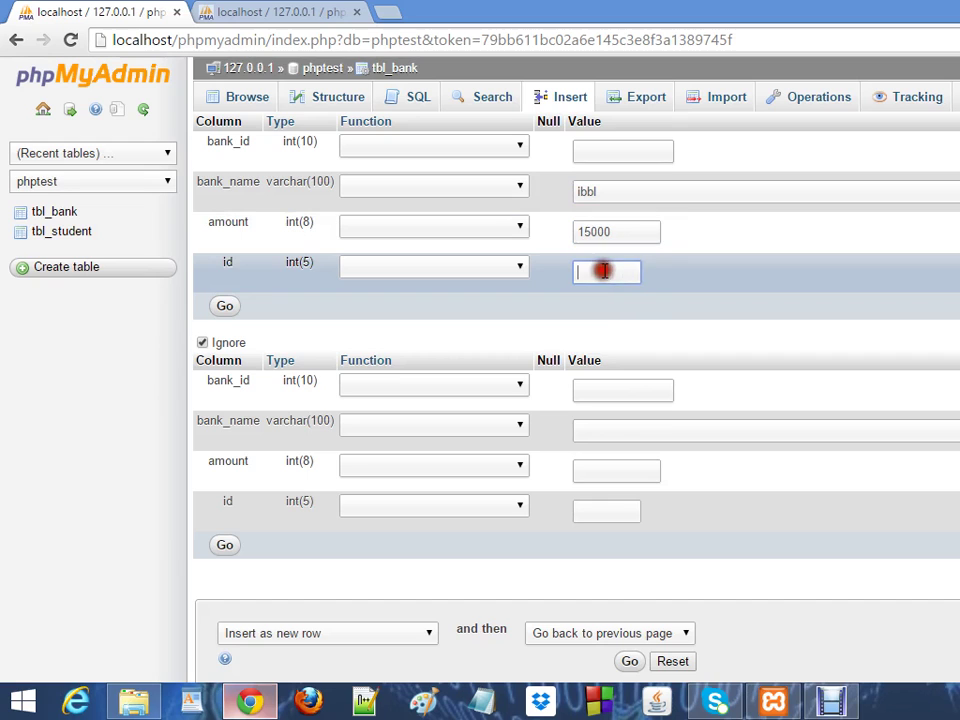
{"action": "left_click", "coordinate": [270, 12]}
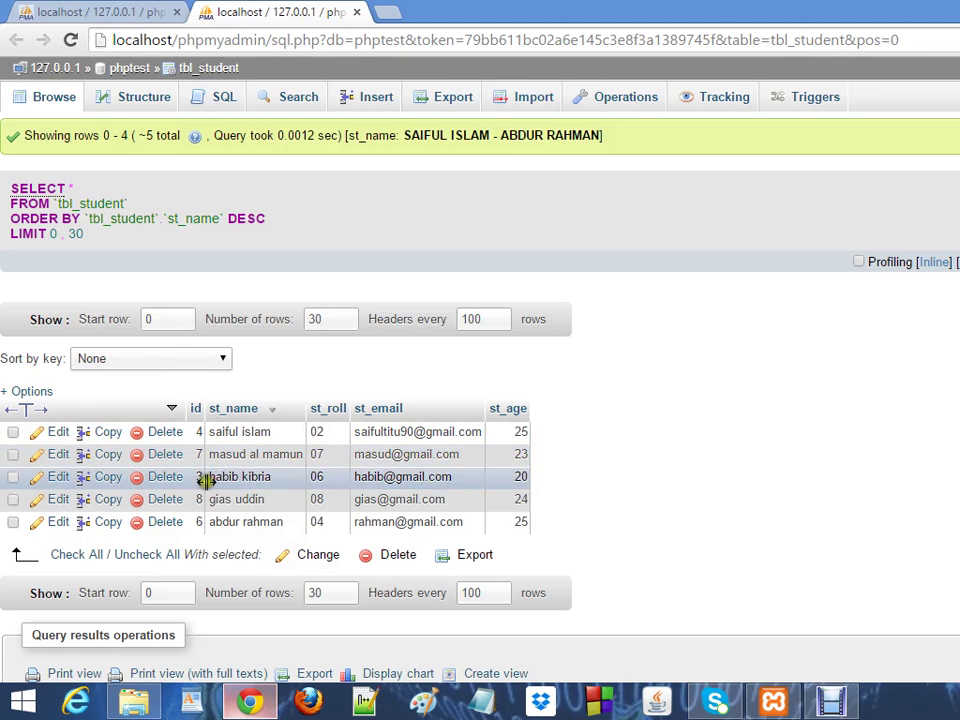
{"action": "left_click", "coordinate": [124, 10]}
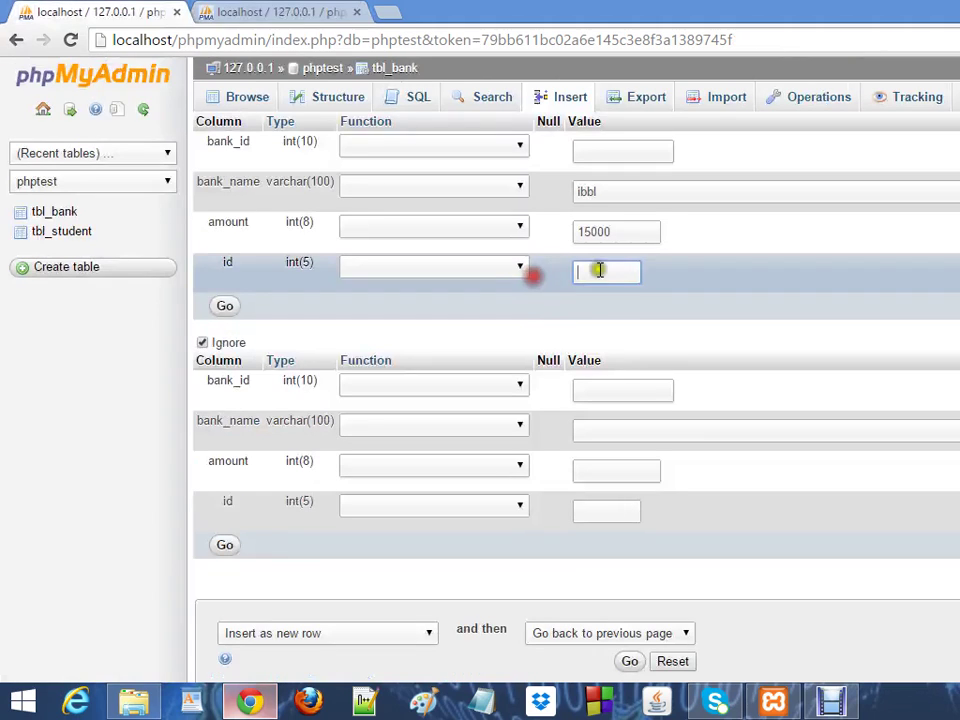
{"action": "type", "text": "7"}
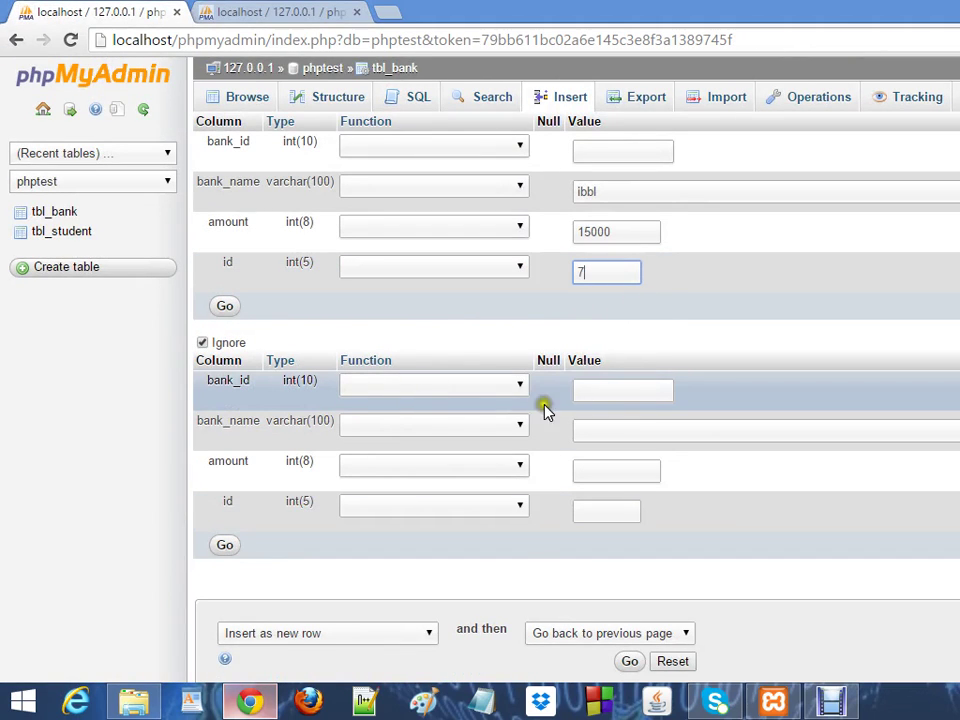
Enter hsbc as the bank_name and 50000 as the amount for the second new row
{"action": "left_click", "coordinate": [614, 431]}
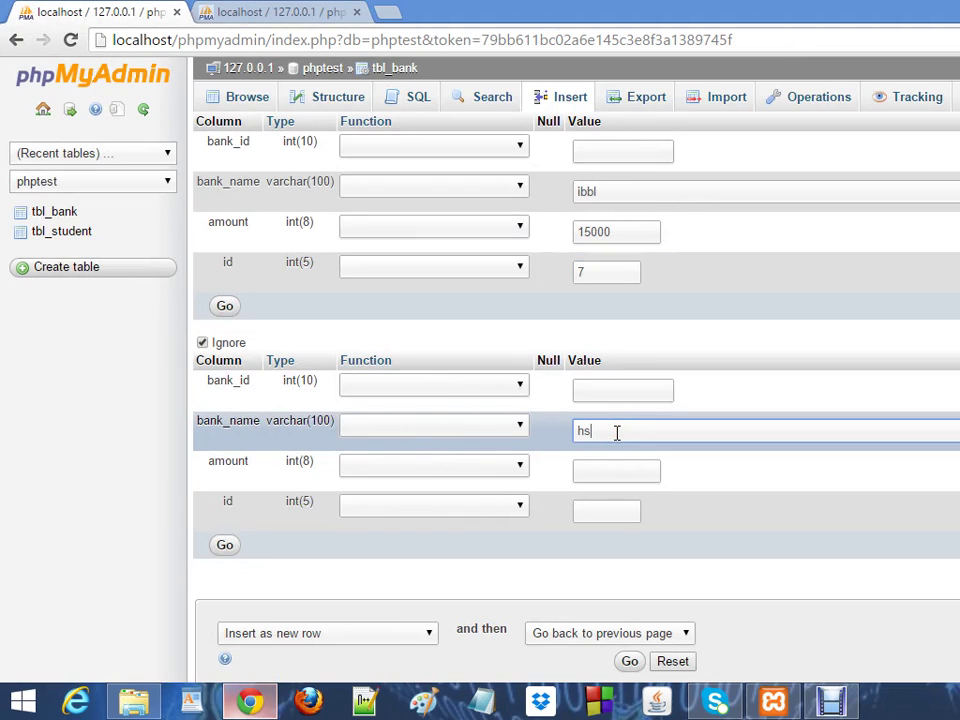
{"action": "type", "text": "hsbc"}
{"action": "left_click", "coordinate": [622, 476]}
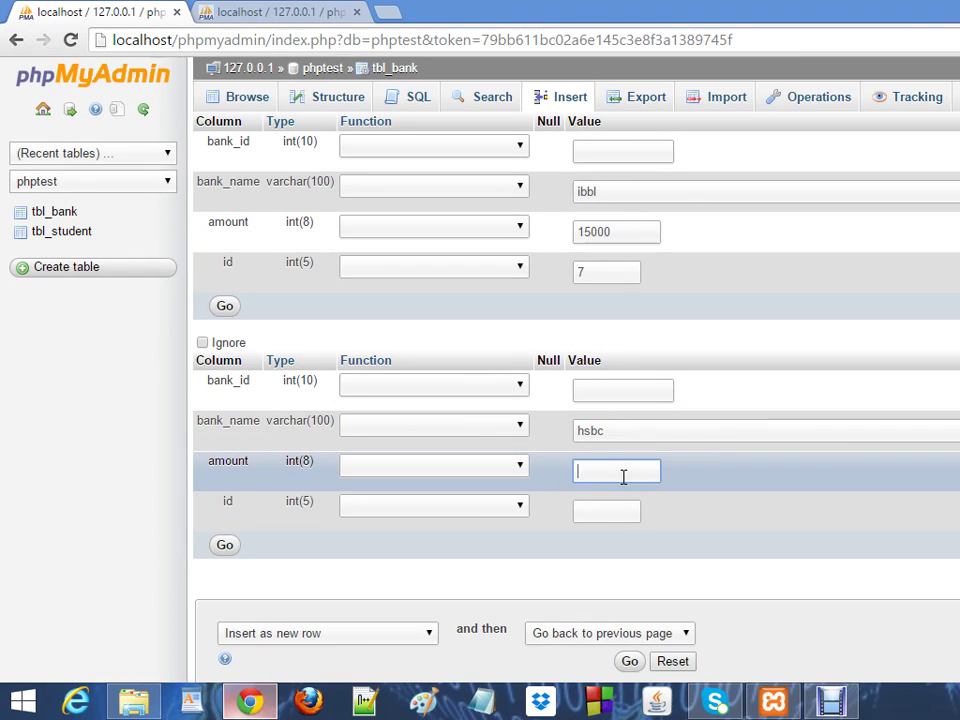
{"action": "type", "text": "50000"}
Check tbl_student for a student id, enter 4 as the hsbc row's id, and insert both rows into tbl_bank
{"action": "left_click", "coordinate": [592, 511]}
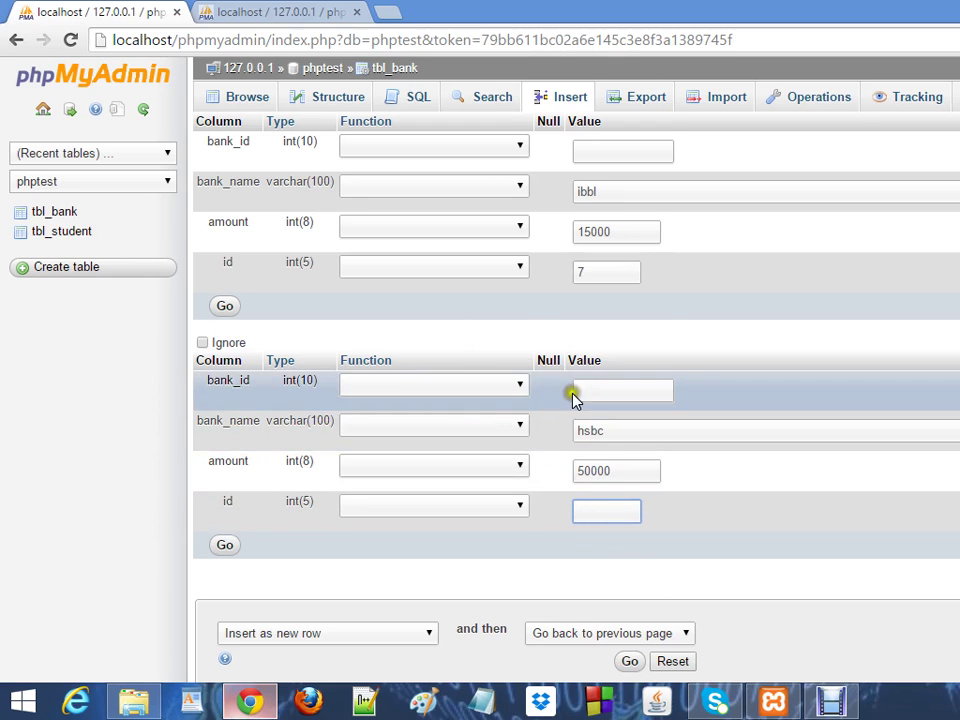
{"action": "left_click", "coordinate": [304, 16]}
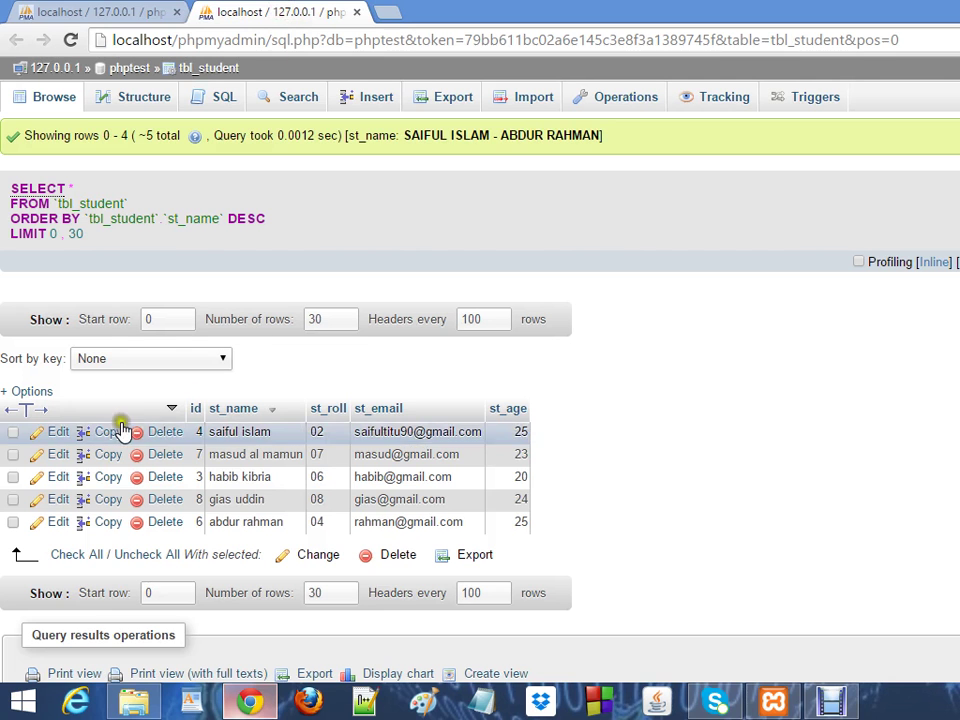
{"action": "left_click", "coordinate": [125, 12]}
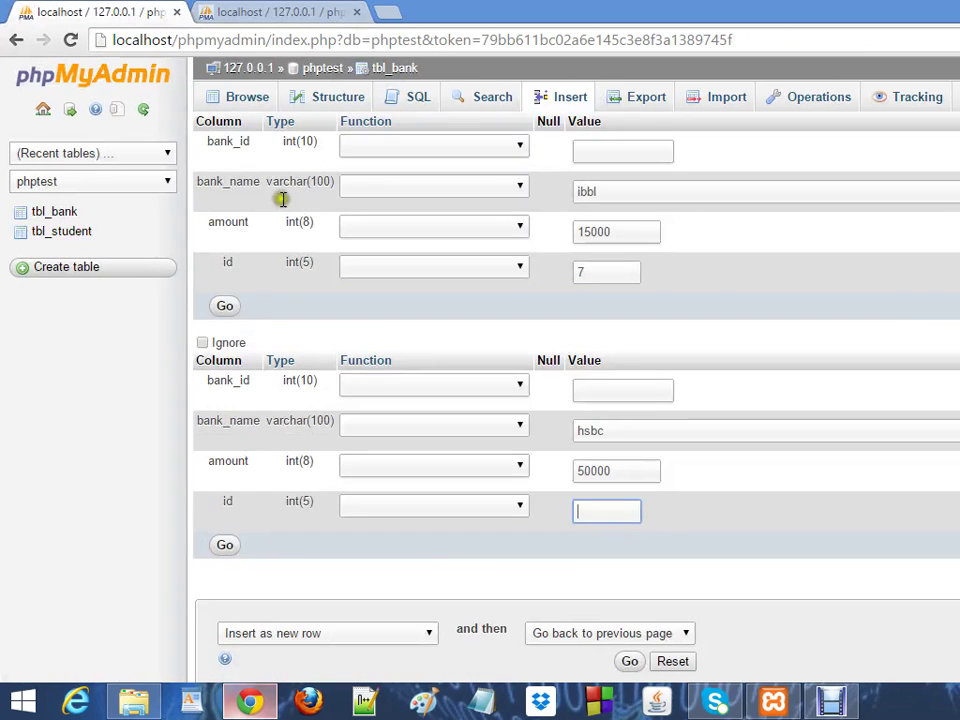
{"action": "type", "text": "4"}
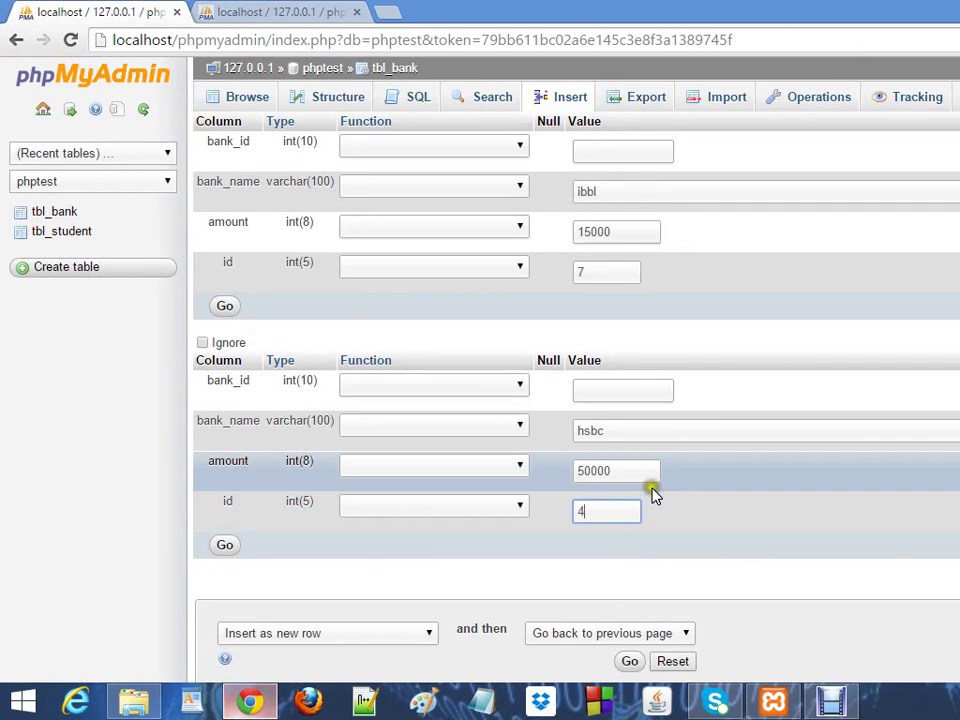
{"action": "scroll", "coordinate": [753, 517], "scroll_direction": "down", "scroll_amount": 1}
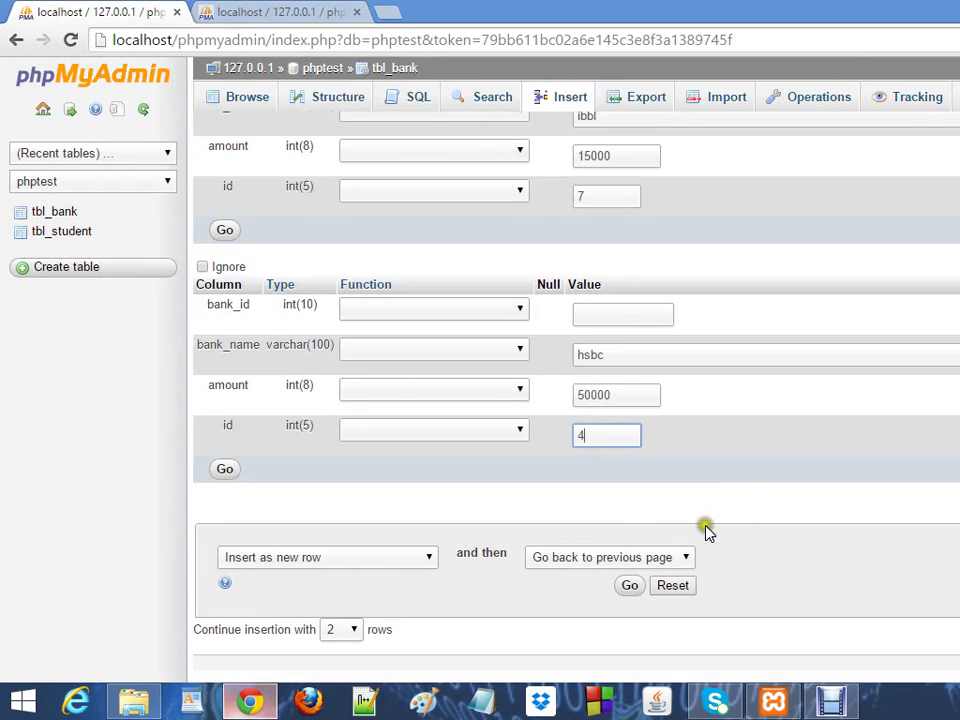
{"action": "left_click", "coordinate": [630, 588]}
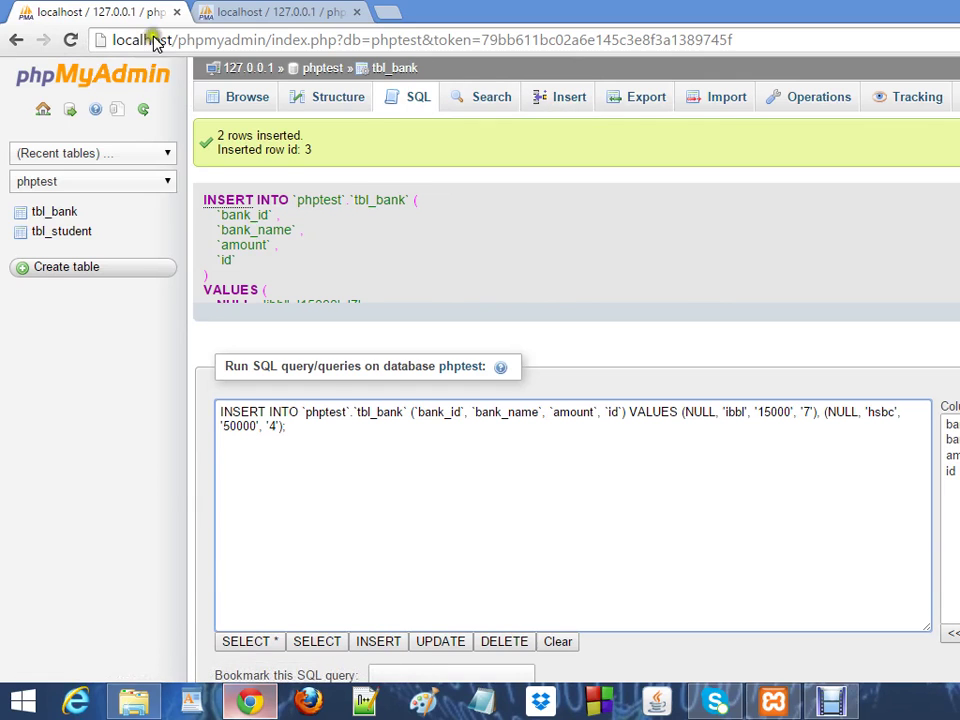
Browse the rows of tbl_bank and compare their id values with the student ids in tbl_student
{"action": "left_click", "coordinate": [232, 11]}
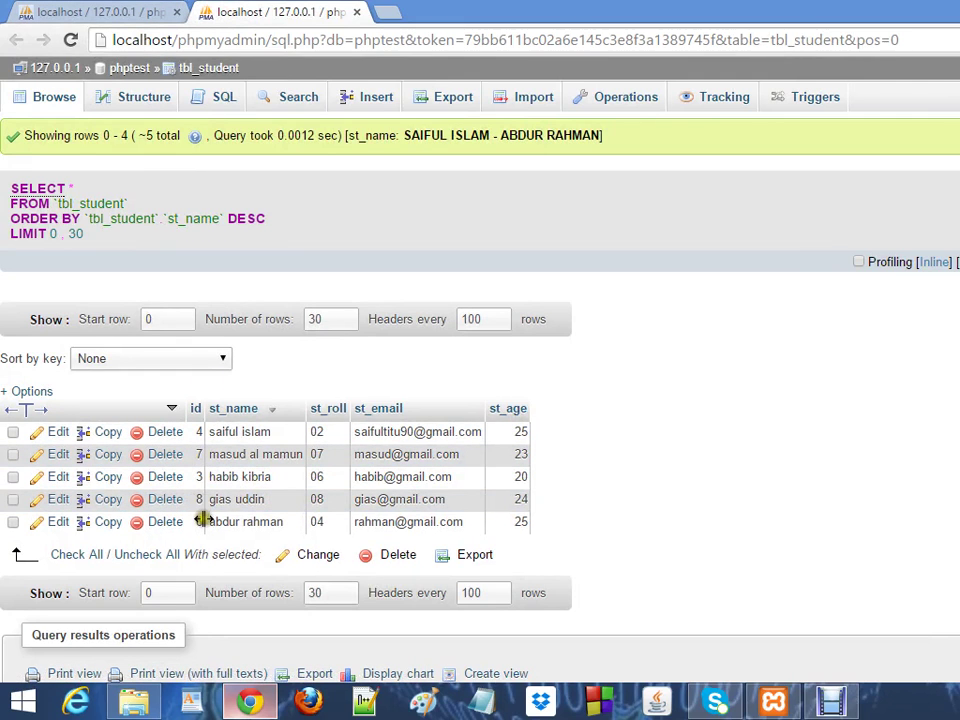
{"action": "left_click", "coordinate": [103, 10]}
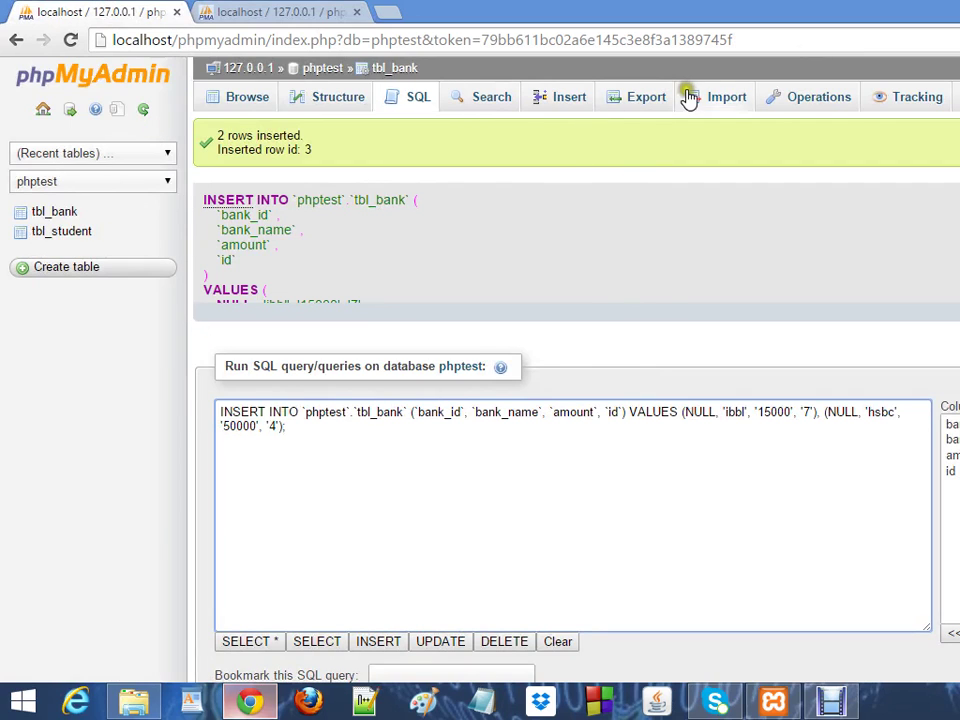
{"action": "left_click", "coordinate": [55, 215]}
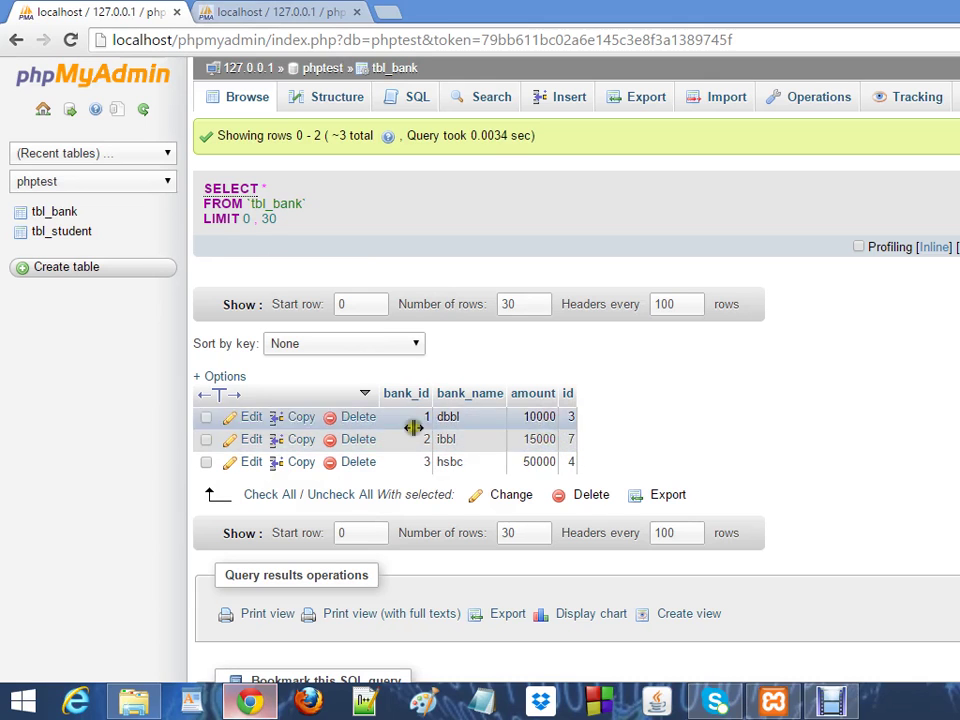
{"action": "left_click", "coordinate": [225, 12]}
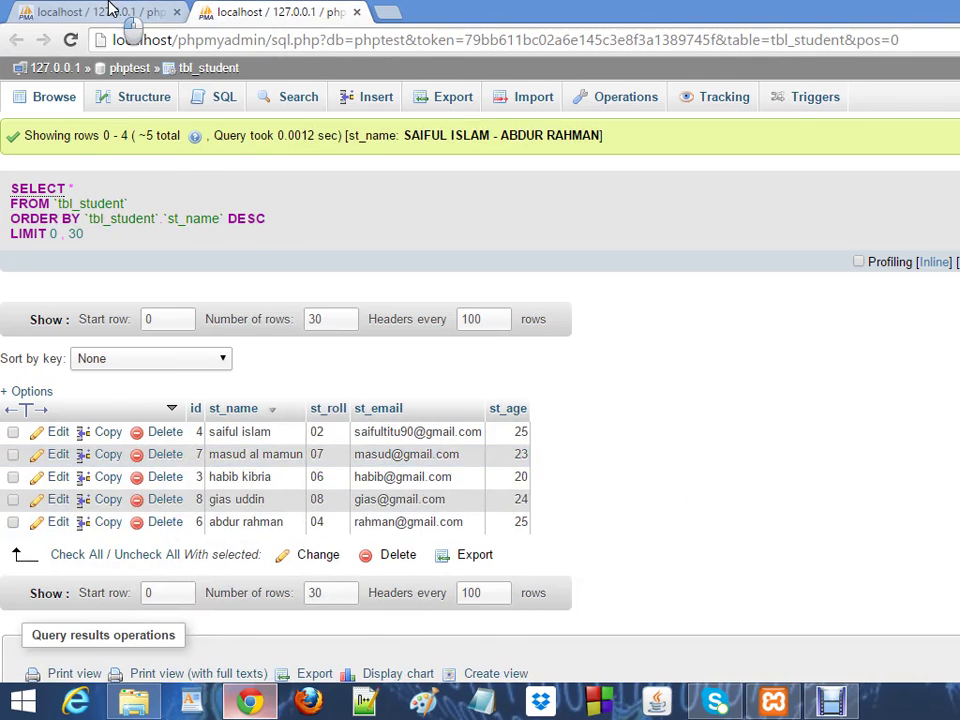
{"action": "left_click", "coordinate": [110, 9]}
Open a new insertion form for tbl_bank and enter ibbl as the bank_name and 20000 as the amount
{"action": "left_click", "coordinate": [571, 103]}
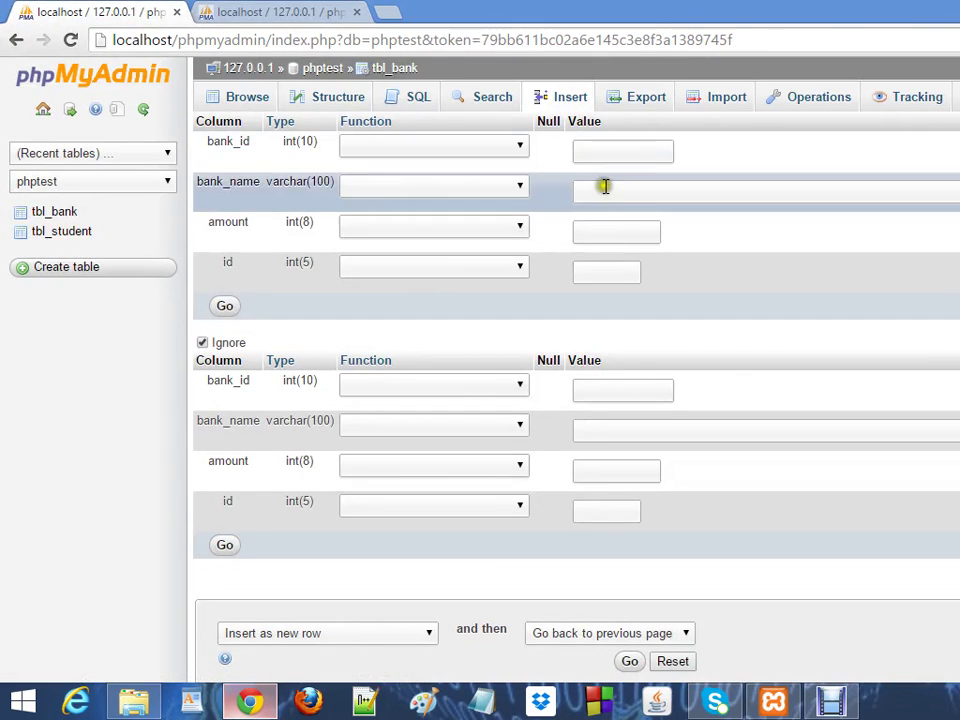
{"action": "left_click", "coordinate": [605, 188]}
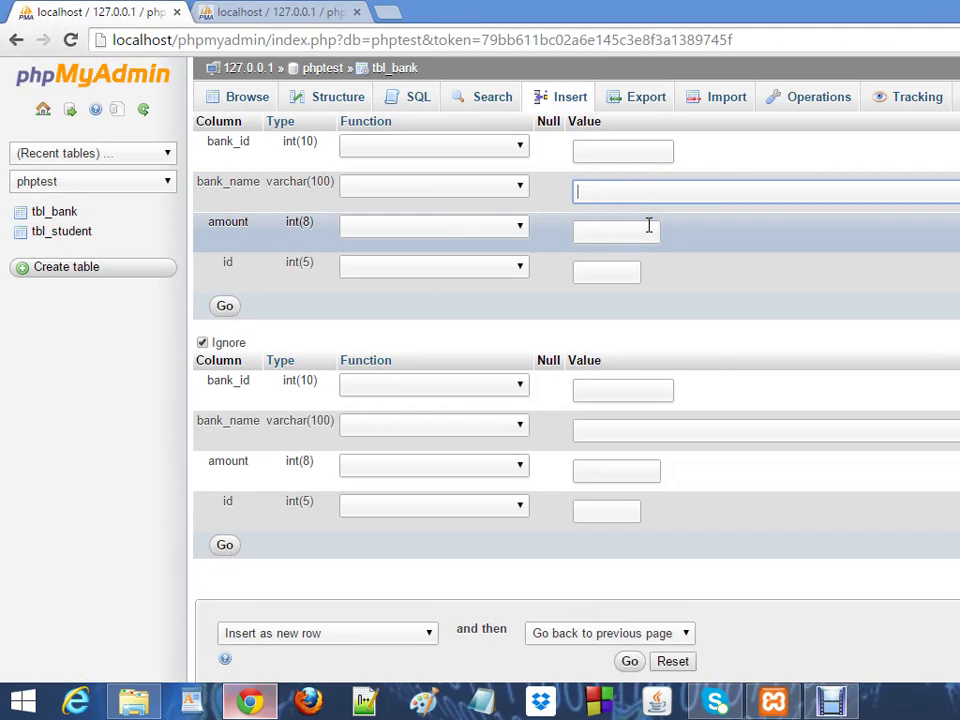
{"action": "type", "text": "ibbl"}
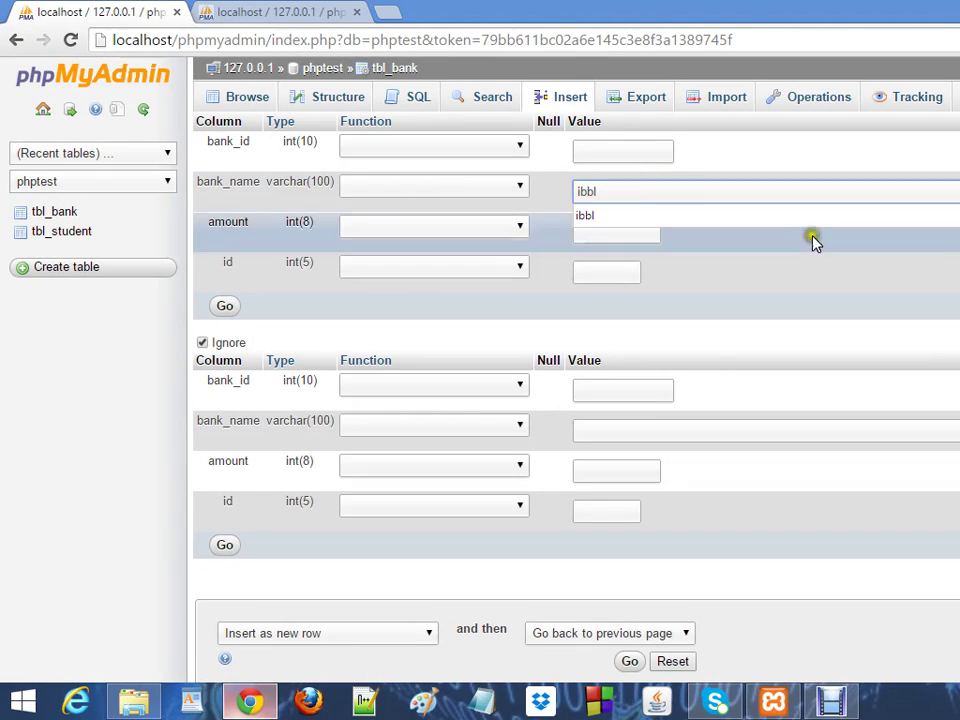
{"action": "left_click", "coordinate": [804, 276]}
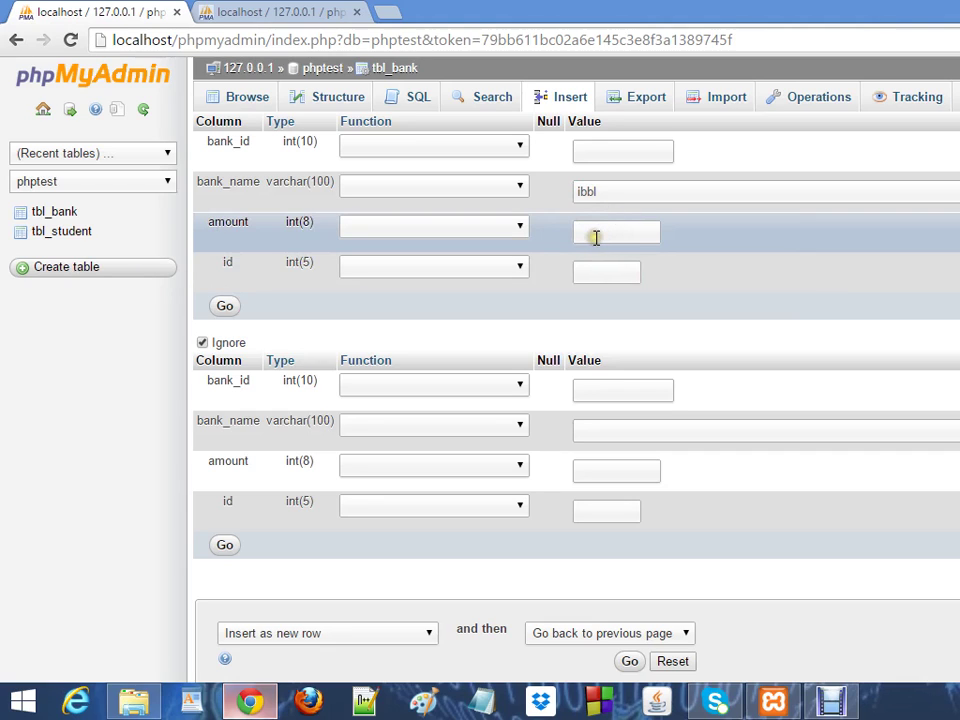
{"action": "left_click", "coordinate": [596, 236]}
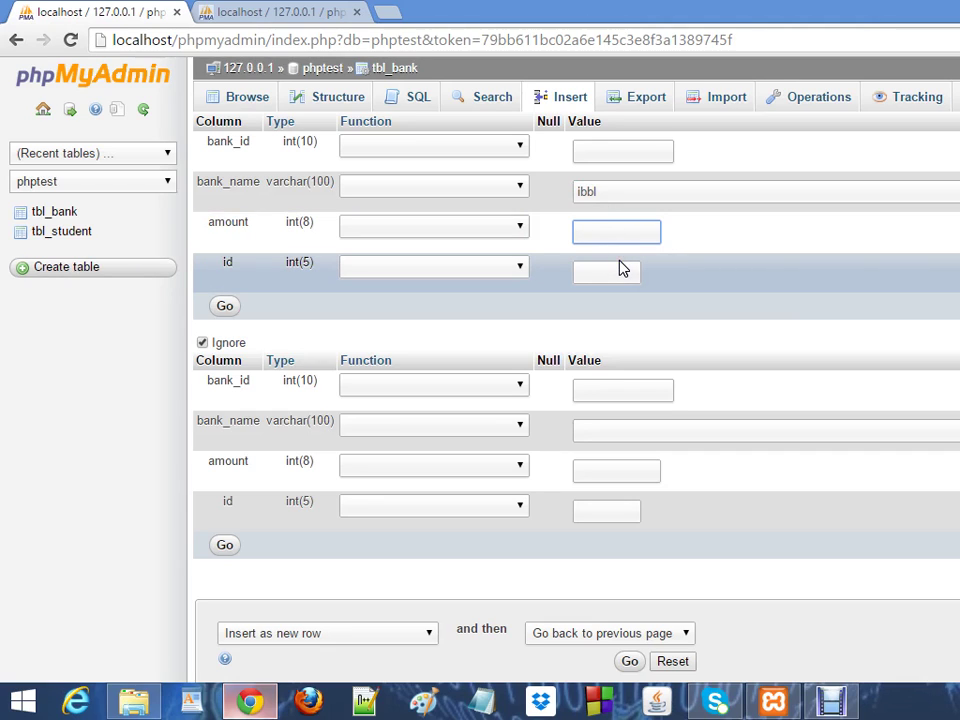
{"action": "type", "text": "20000"}
Check the student ids in tbl_student and enter 5 as the id of the new 20000 row
{"action": "left_click", "coordinate": [619, 271]}
{"action": "left_click", "coordinate": [213, 10]}
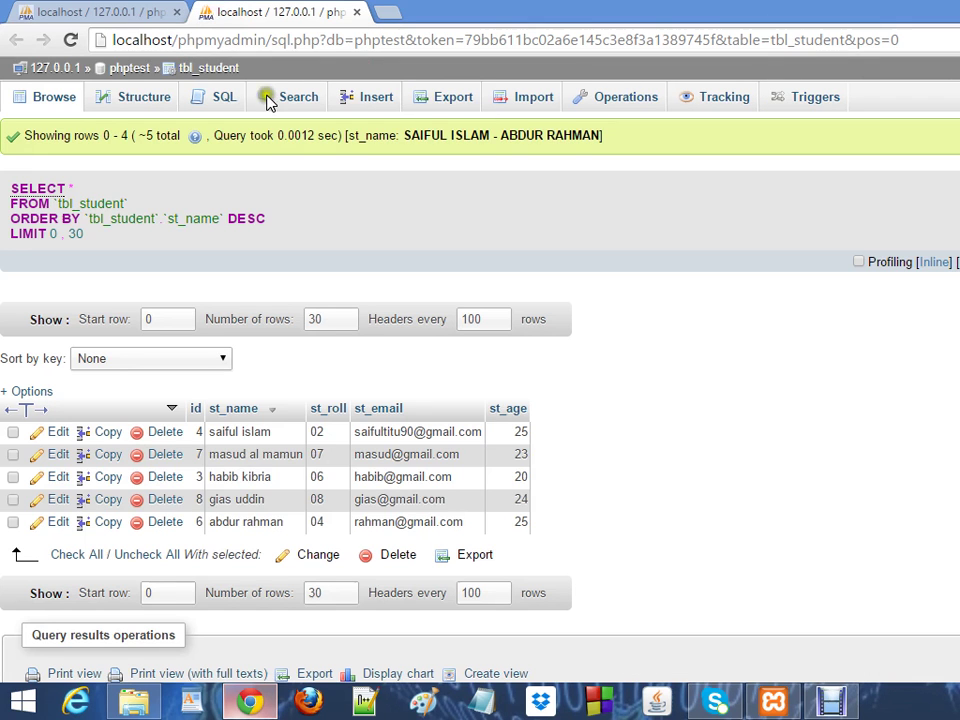
{"action": "left_click", "coordinate": [88, 11]}
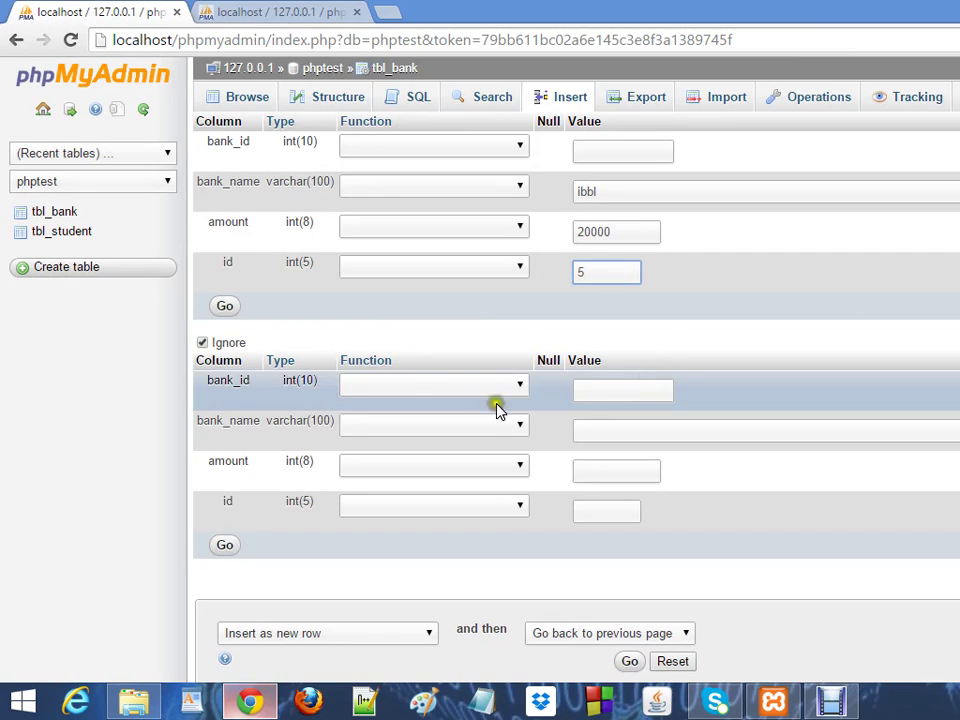
Insert the new ibbl row into tbl_bank
{"action": "left_click", "coordinate": [225, 310]}
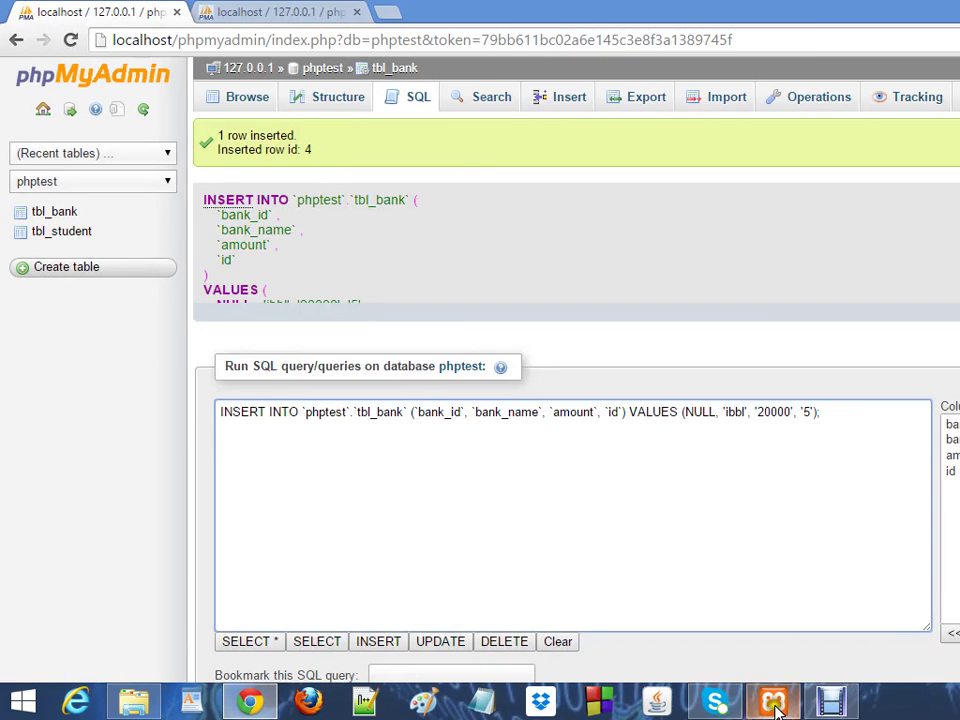
Open a Windows Command Prompt and change to the C:\xampp-portable directory by way of the drive root
{"action": "right_click", "coordinate": [24, 702]}
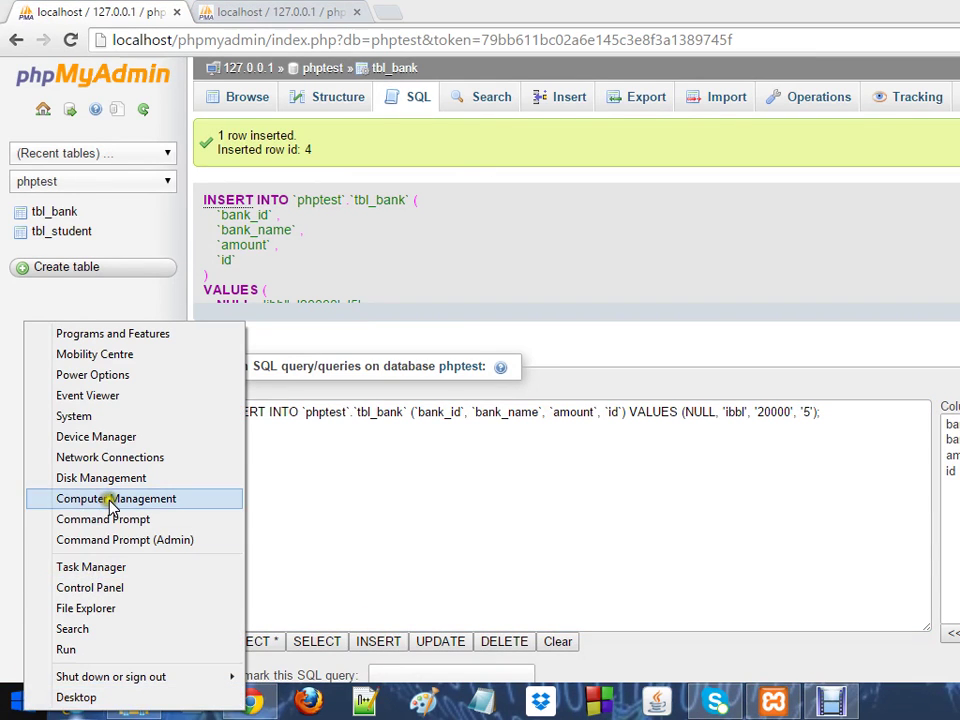
{"action": "left_click", "coordinate": [99, 520]}
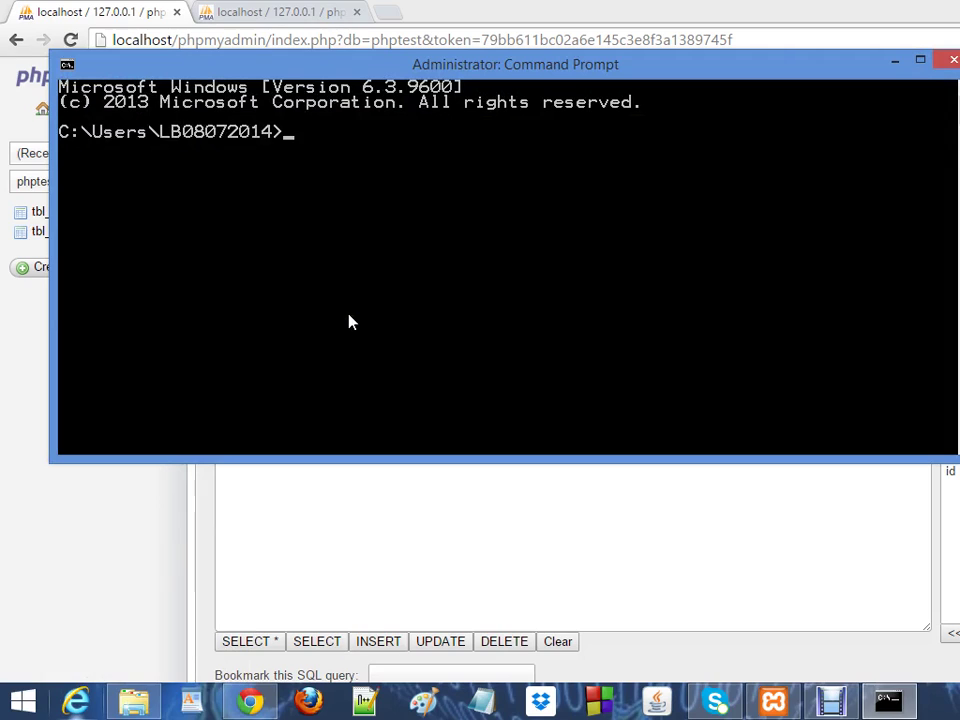
{"action": "type", "text": "cd"}
{"action": "type", "text": "\\"}
{"action": "key", "text": "Return"}
{"action": "type", "text": "cd"}
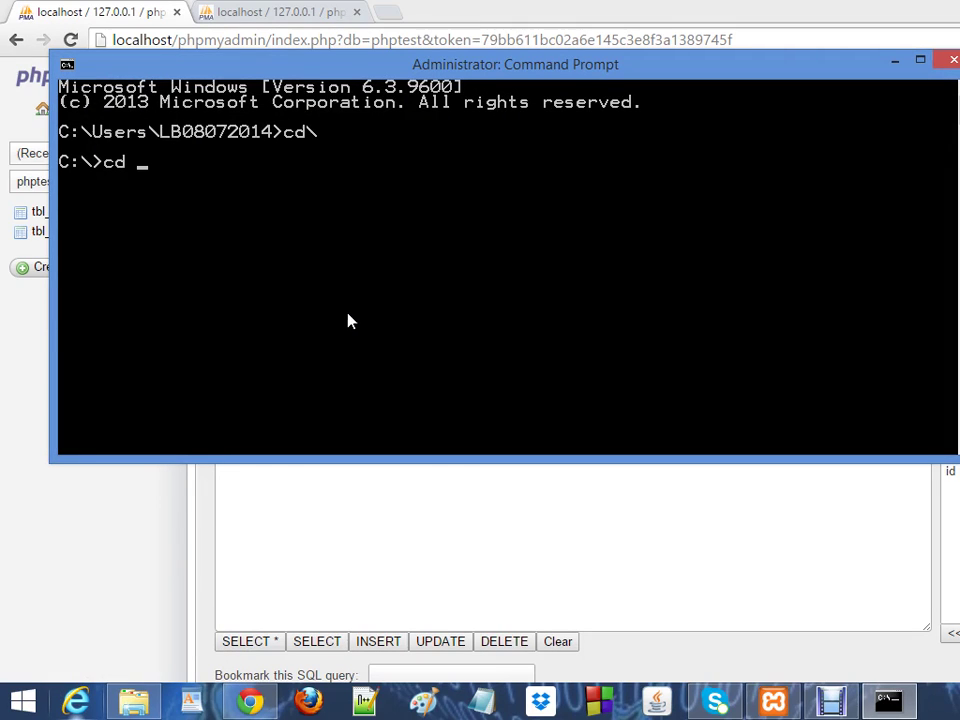
{"action": "type", "text": " xampp-porta"}
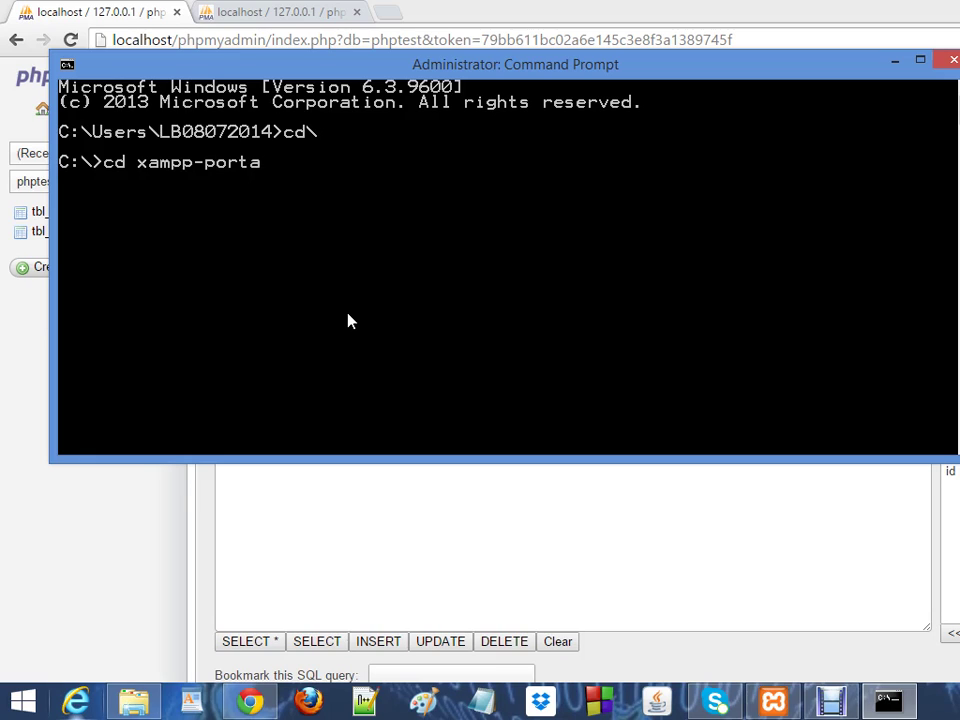
{"action": "type", "text": "ble"}
{"action": "key", "text": "Return"}
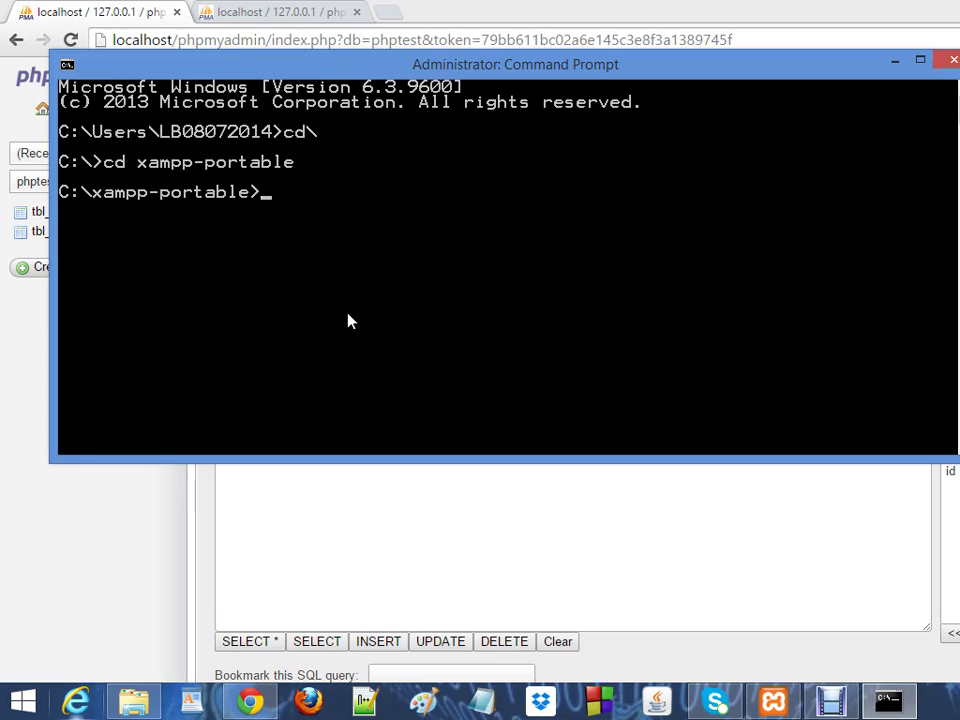
Change the working directory to the bin folder inside mysql
{"action": "type", "text": "cd mysql"}
{"action": "key", "text": "Return"}
{"action": "type", "text": "bin"}
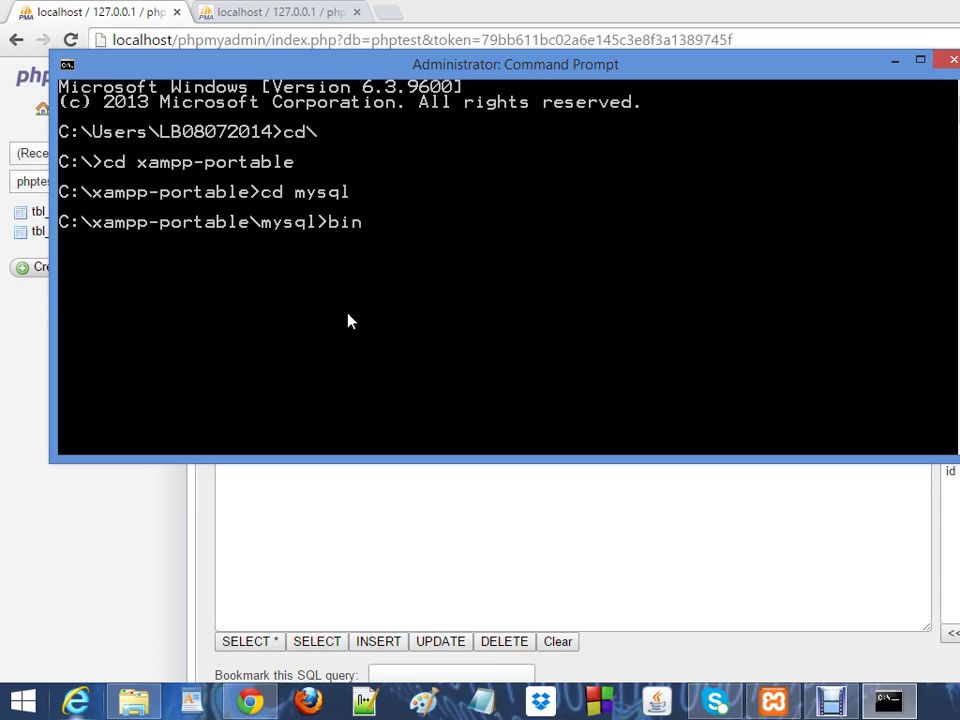
{"action": "key", "text": "Return"}
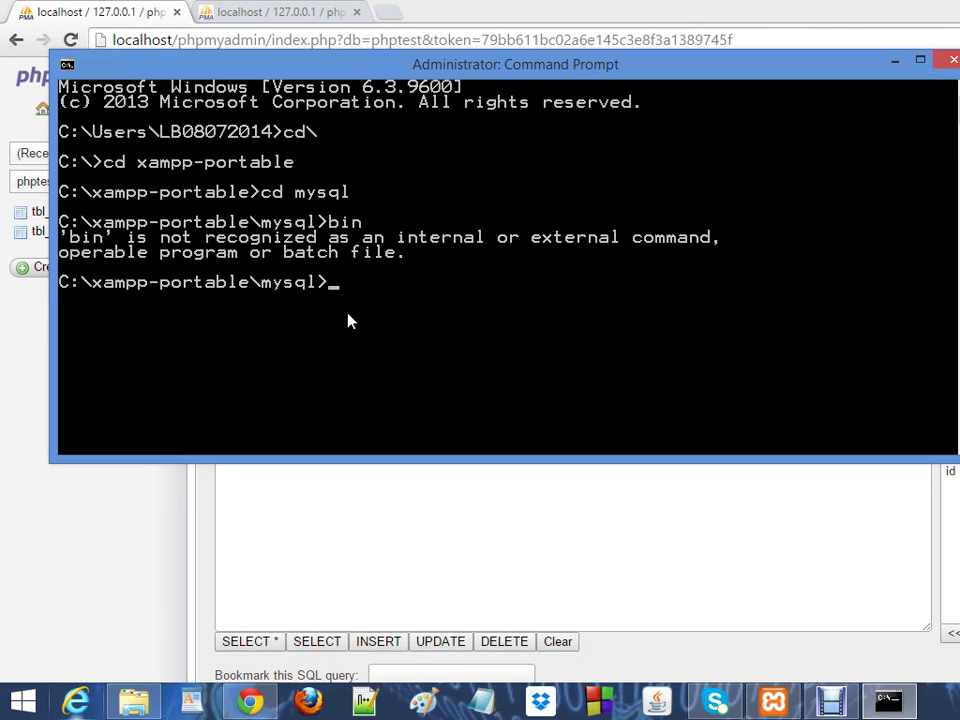
{"action": "type", "text": "cd bin"}
{"action": "key", "text": "Return"}
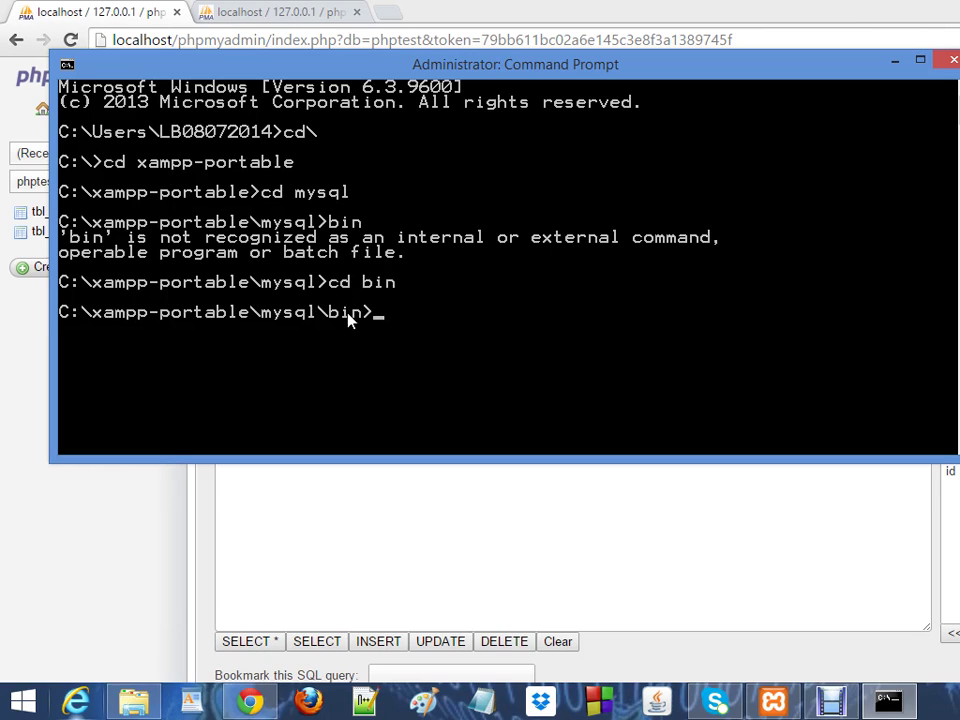
Connect to MySQL with mysql.exe -h localhost -u root -p, leaving the password empty
{"action": "type", "text": "mysql.exe -h"}
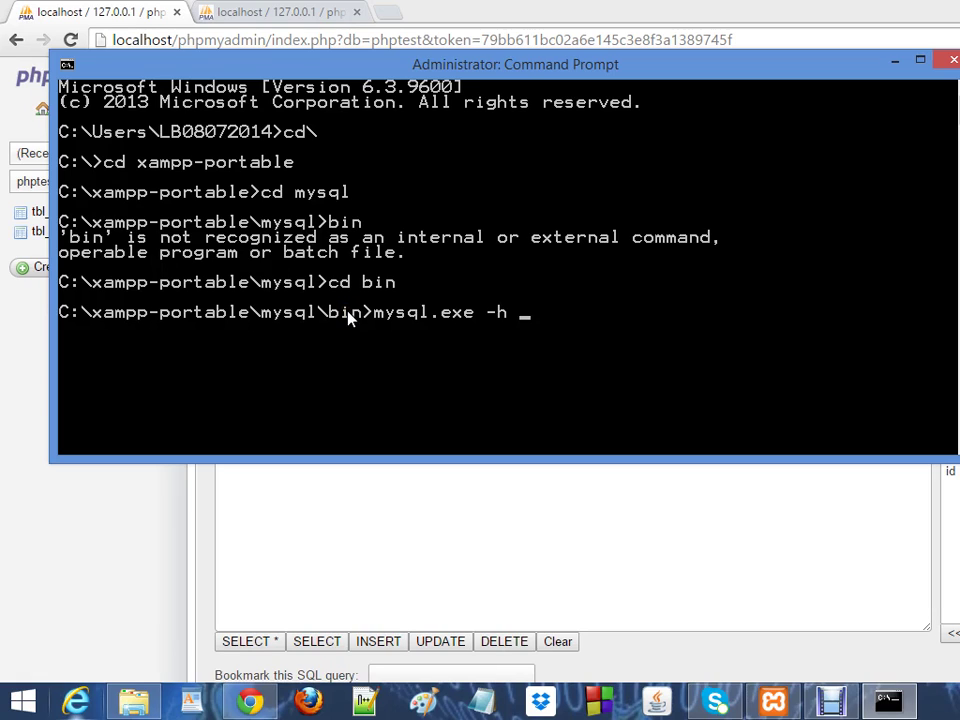
{"action": "type", "text": " localhost - u"}
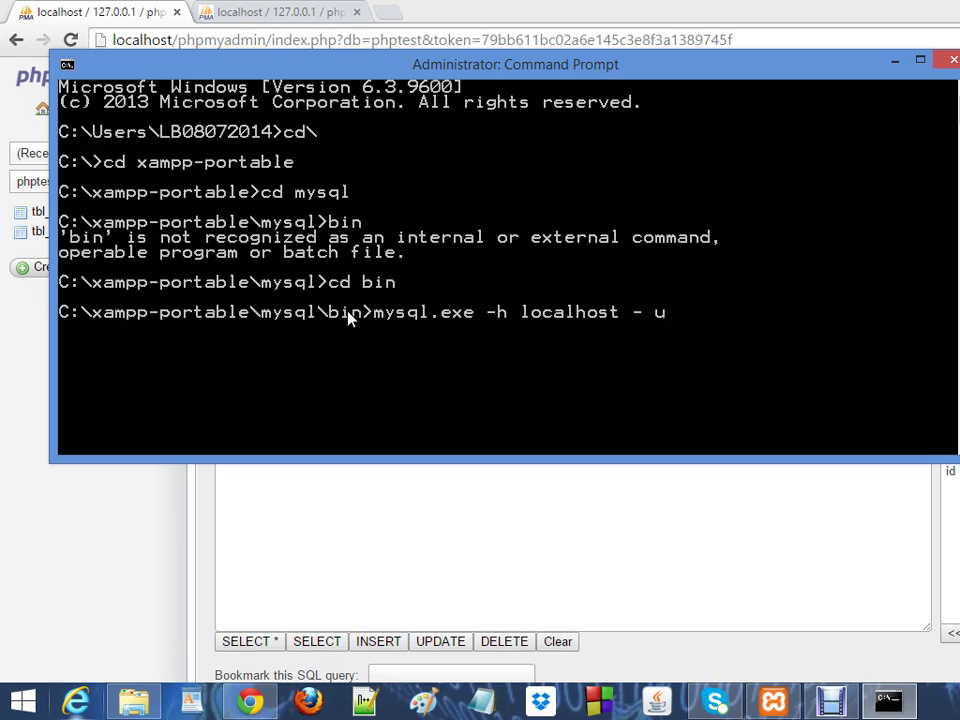
{"action": "key", "text": "BackSpace"}
{"action": "key", "text": "BackSpace"}
{"action": "type", "text": "oot -p"}
{"action": "key", "text": "Return"}
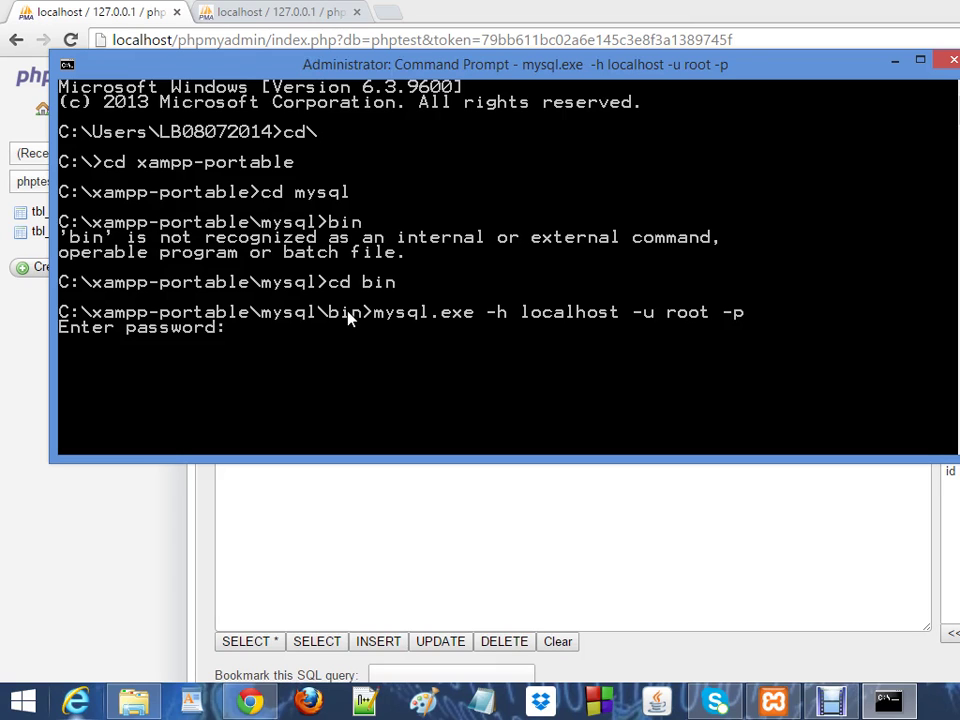
{"action": "key", "text": "Return"}
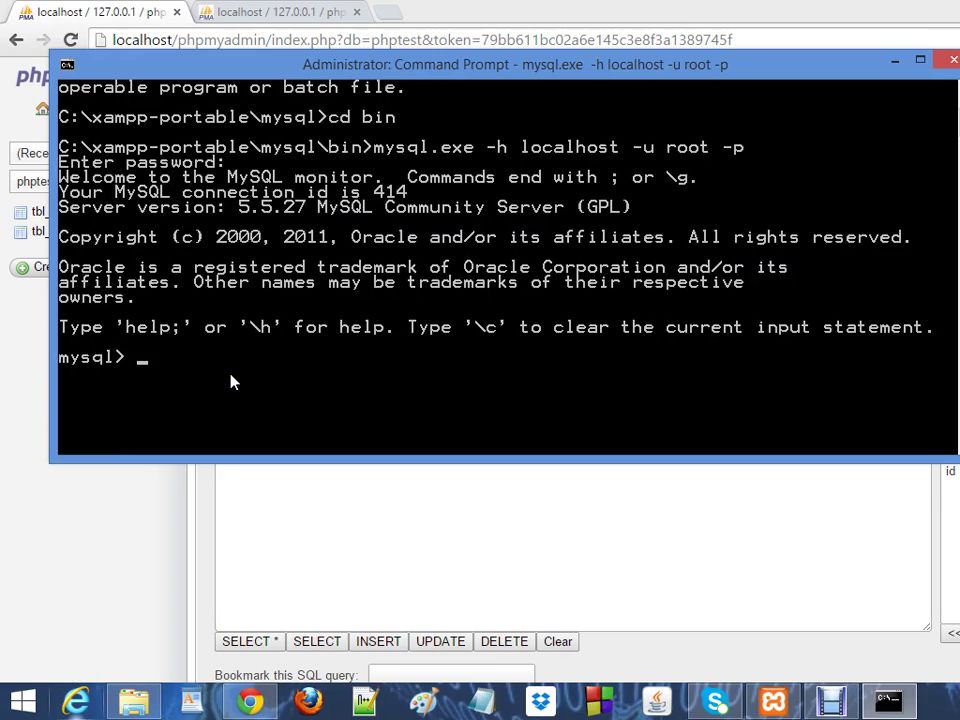
Begin a select * from query in the MySQL monitor
{"action": "type", "text": "select * from"}
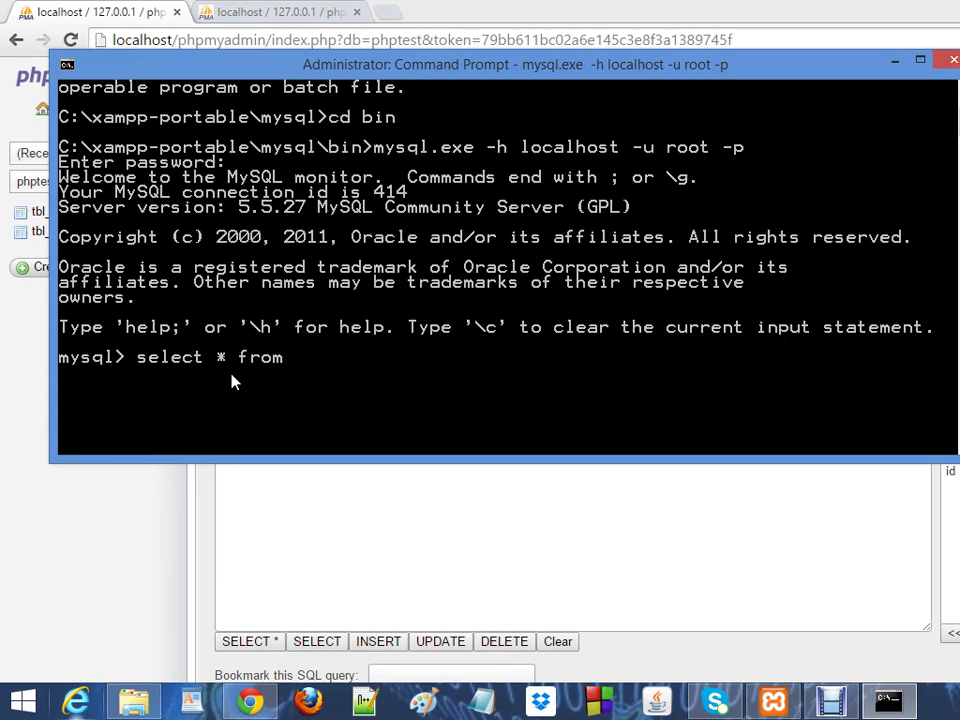